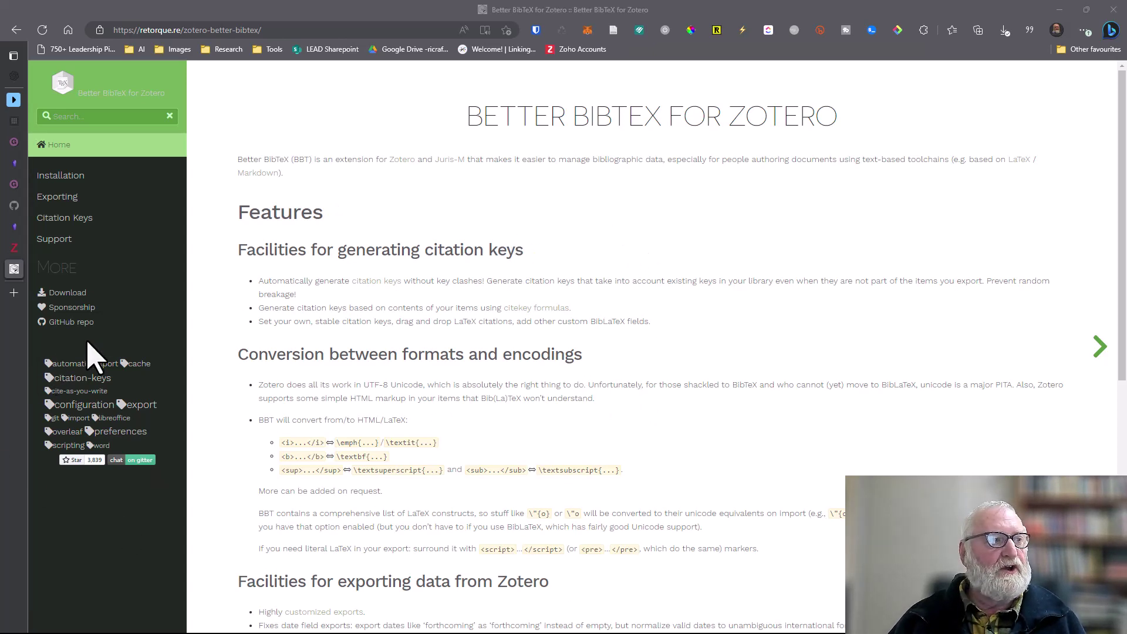
# Open the Better BibTeX v6.7.79 GitHub release page listing zotero-better-bibtex-6.7.79.xpi
pyautogui.click(67, 294)
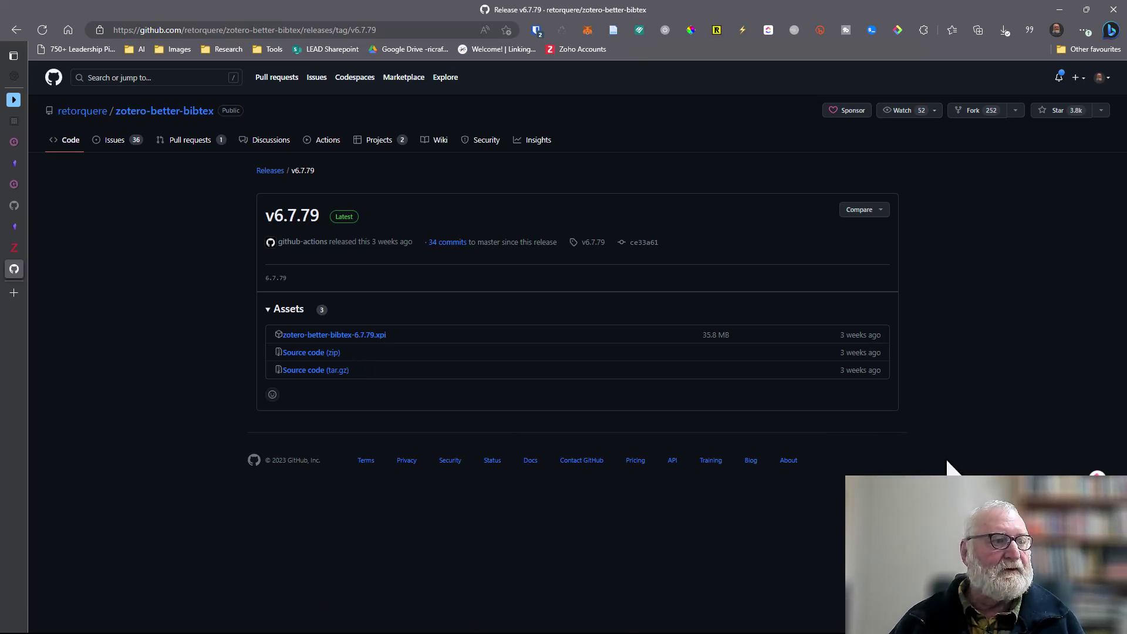
# Check Zotero's Add-ons manager to confirm Better BibTeX for Zotero is installed
pyautogui.hotkey('alt', 'Tab')
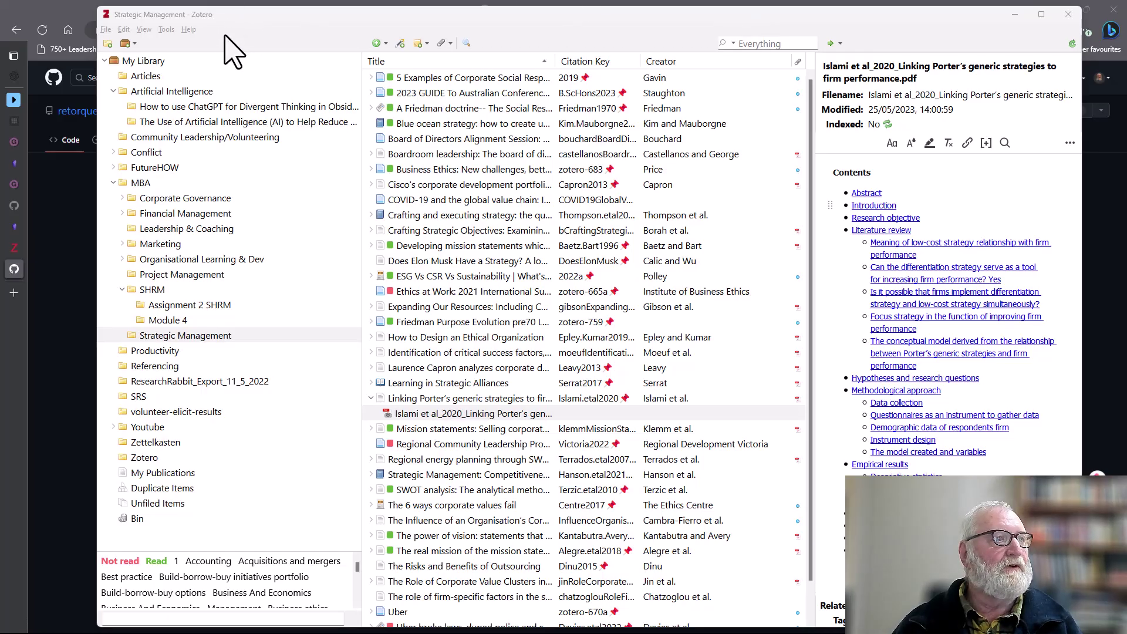
pyautogui.click(166, 29)
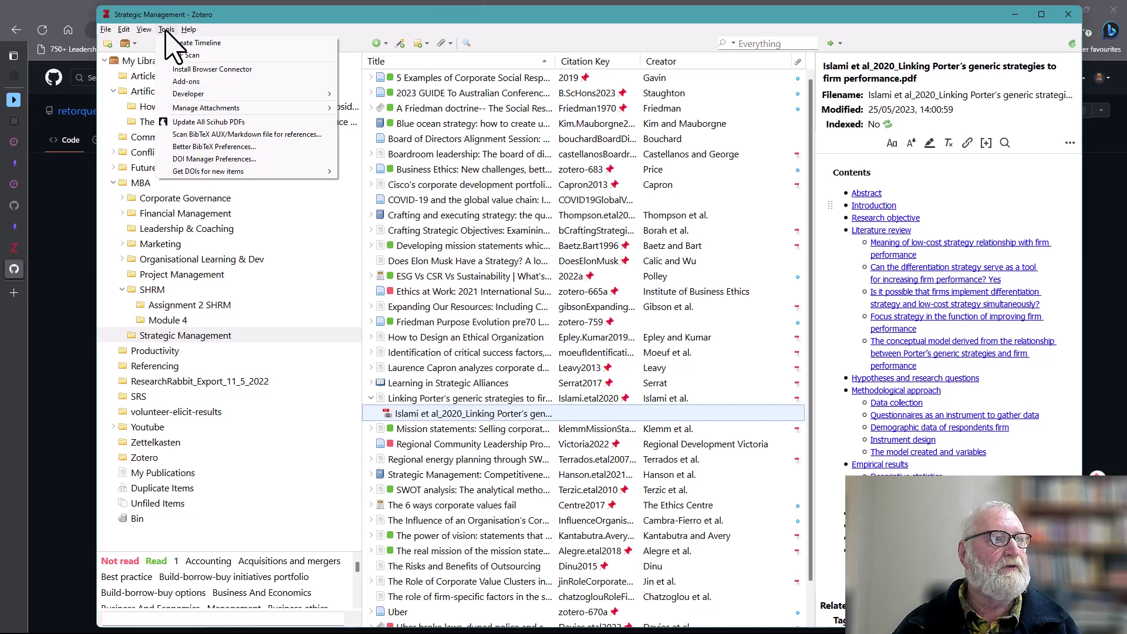
pyautogui.click(185, 81)
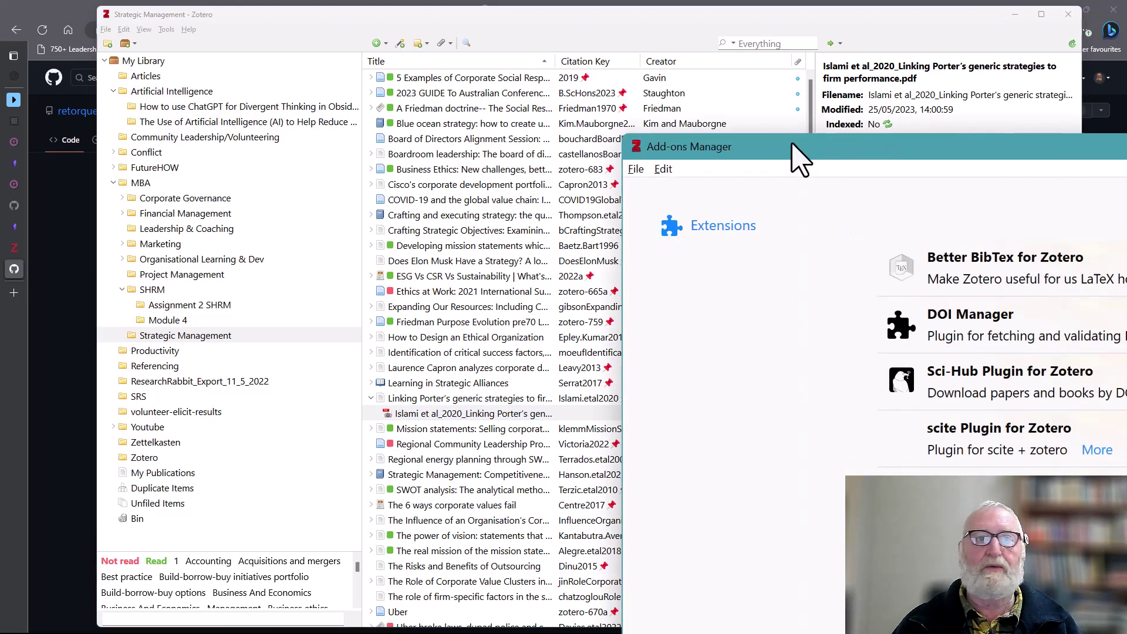
pyautogui.moveTo(653, 144); pyautogui.dragTo(390, 60)
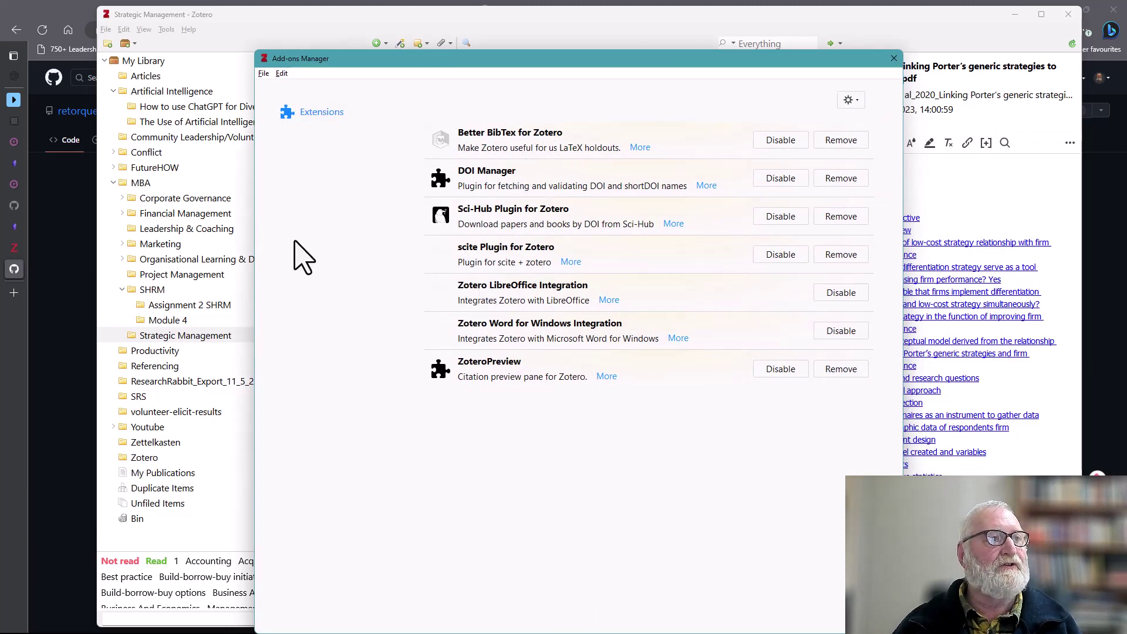
pyautogui.click(851, 101)
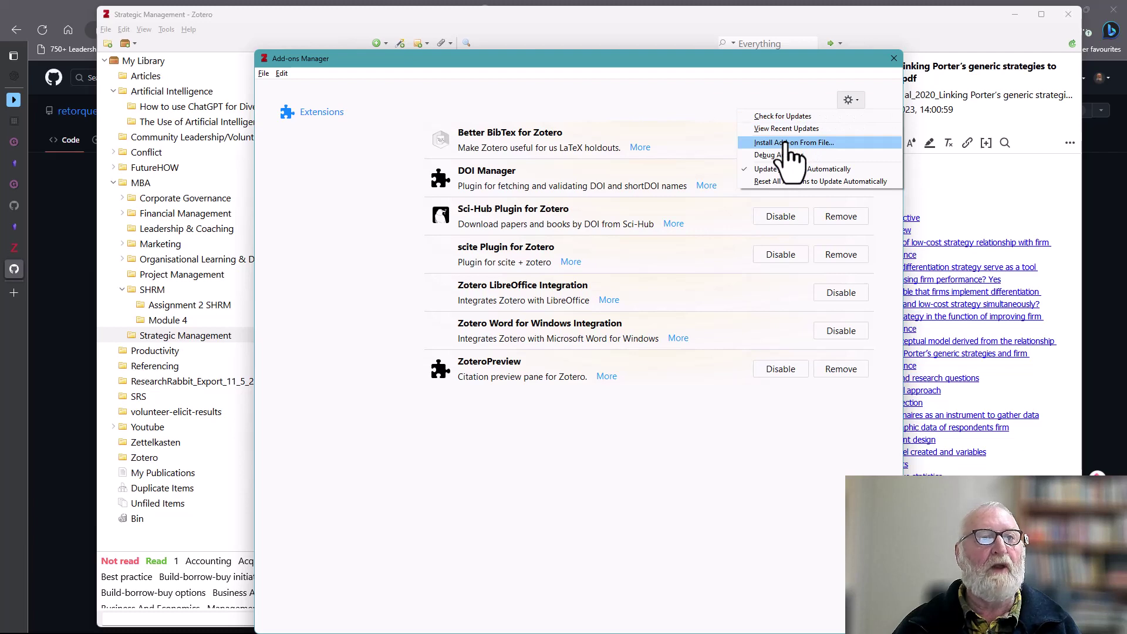
pyautogui.click(721, 98)
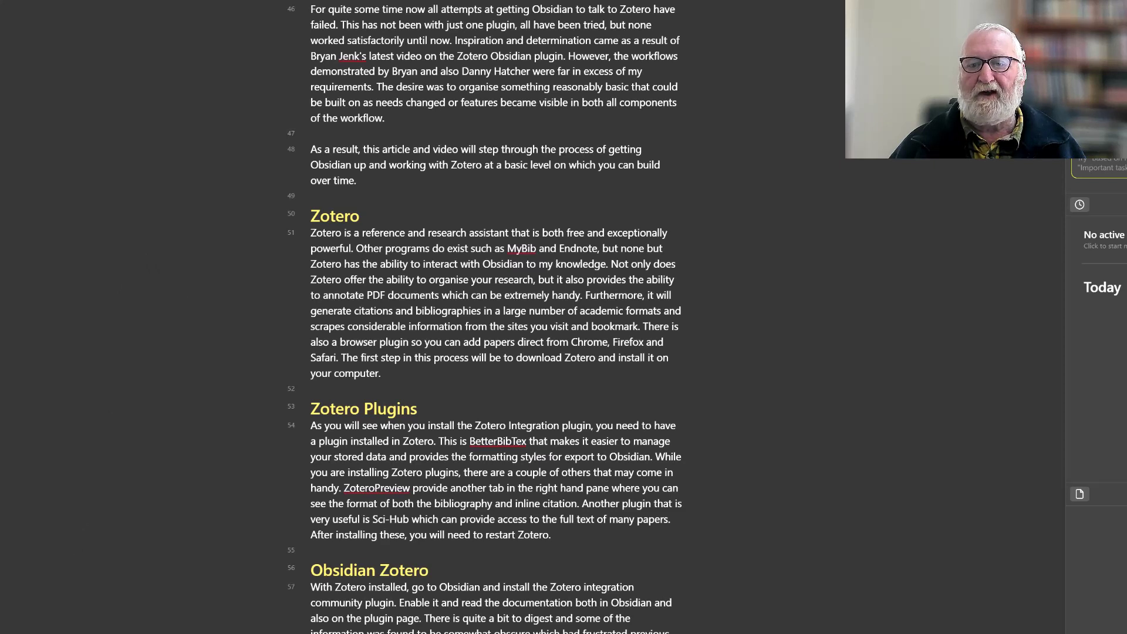
# Search Obsidian's community plugins for 'zotero' and view the Zotero Integration 2.3.9 details
pyautogui.hotkey('ctrl', ',')
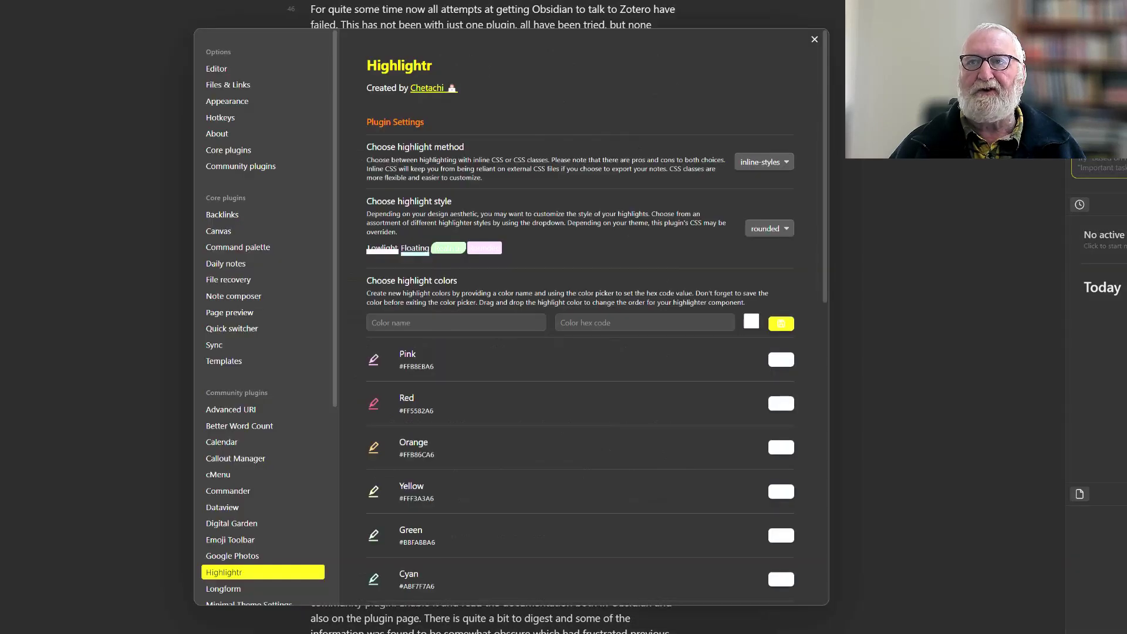
pyautogui.click(237, 166)
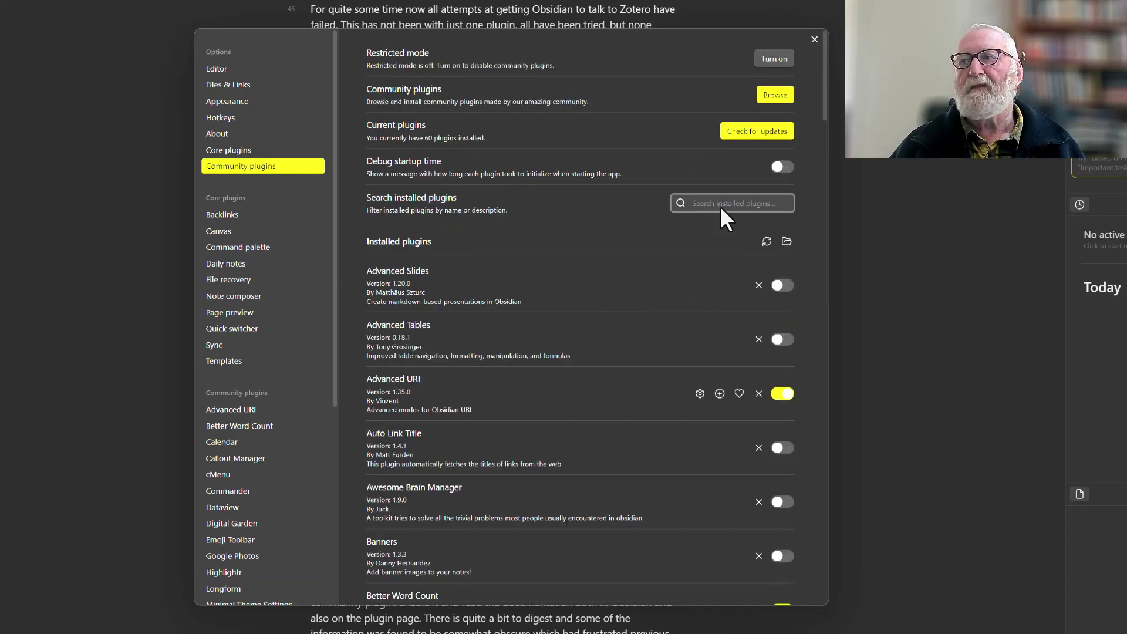
pyautogui.click(774, 95)
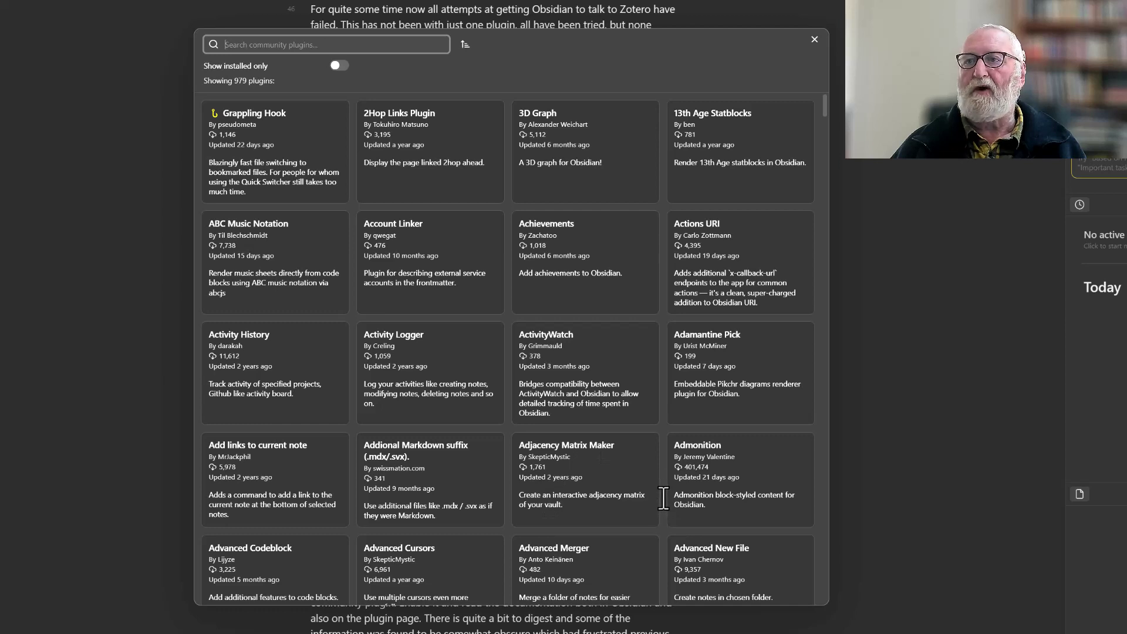
pyautogui.write('zotero')
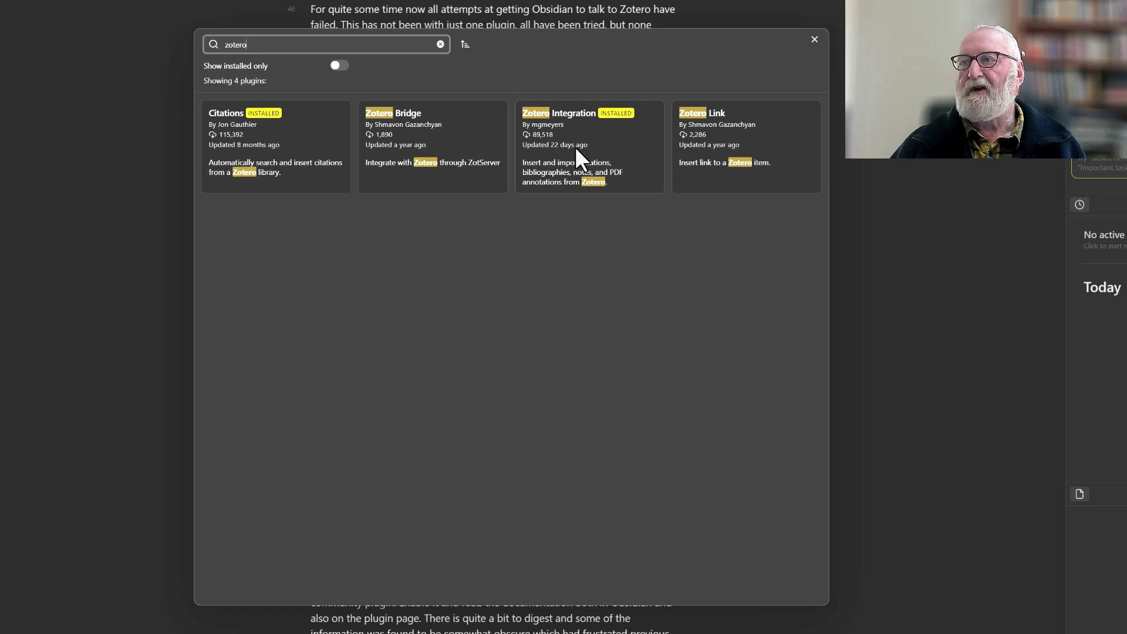
pyautogui.click(599, 135)
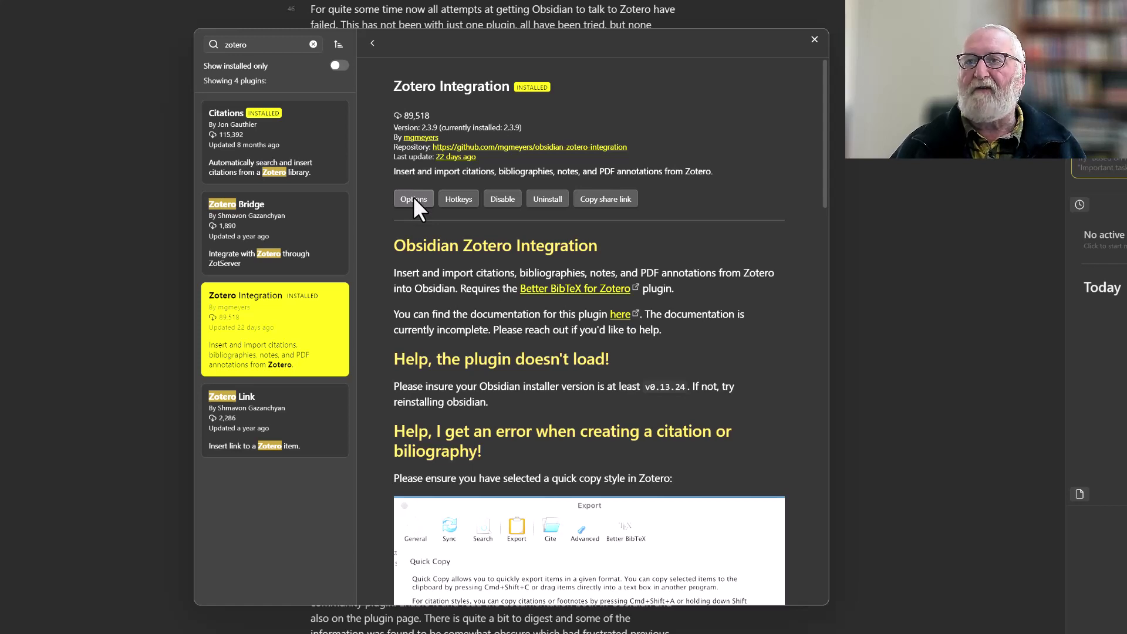
# Open the Zotero Integration options and keep Zotero as the database
pyautogui.click(413, 199)
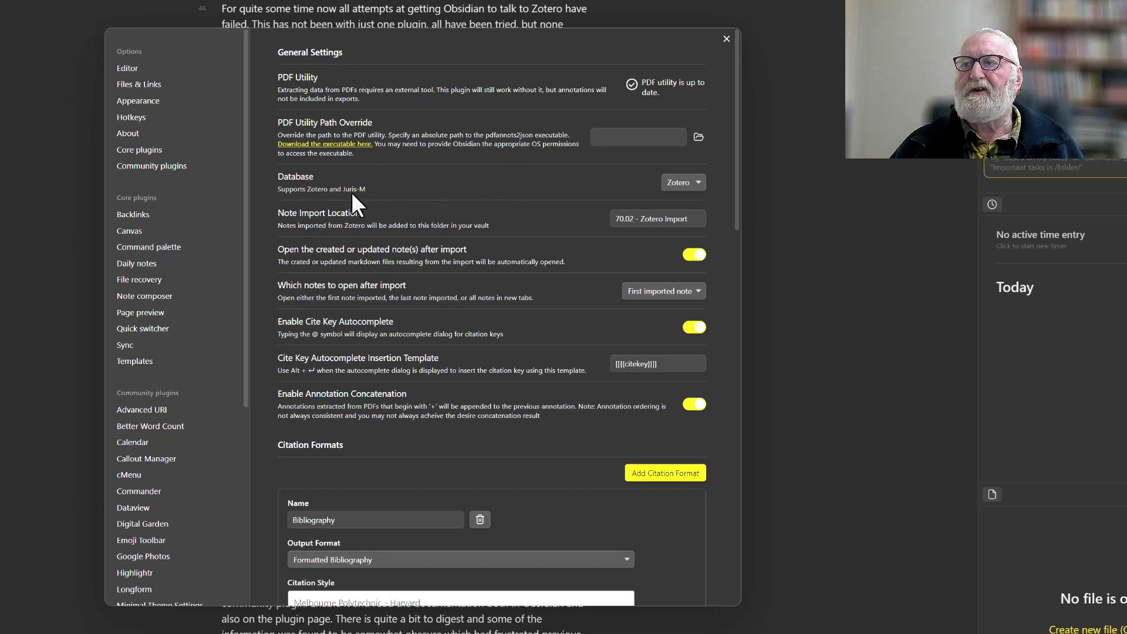
pyautogui.click(685, 181)
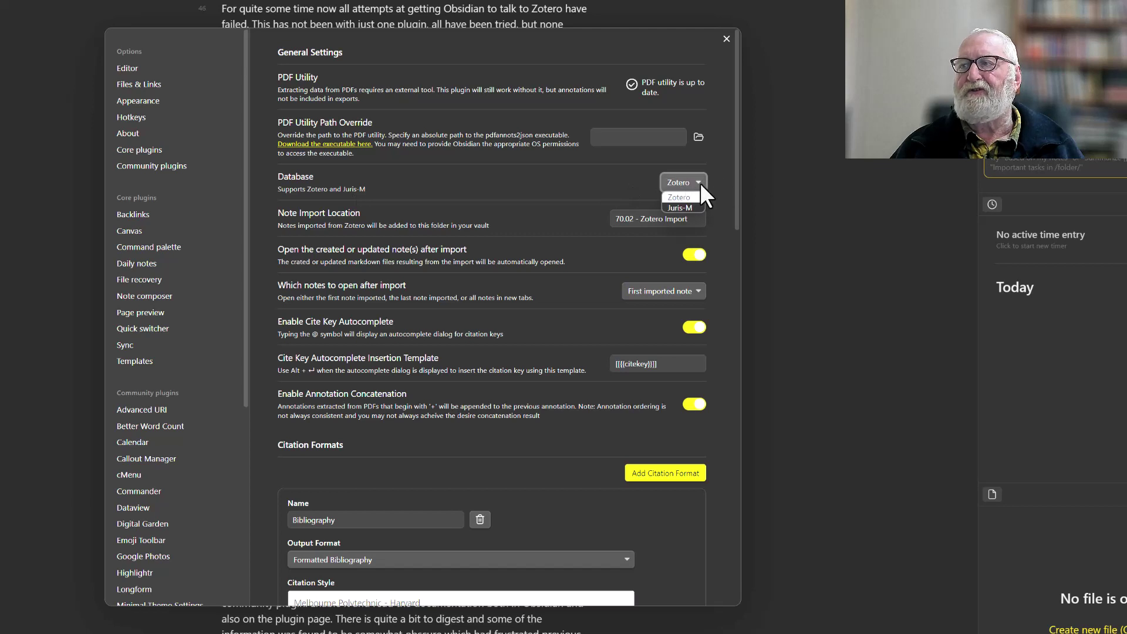
pyautogui.click(699, 182)
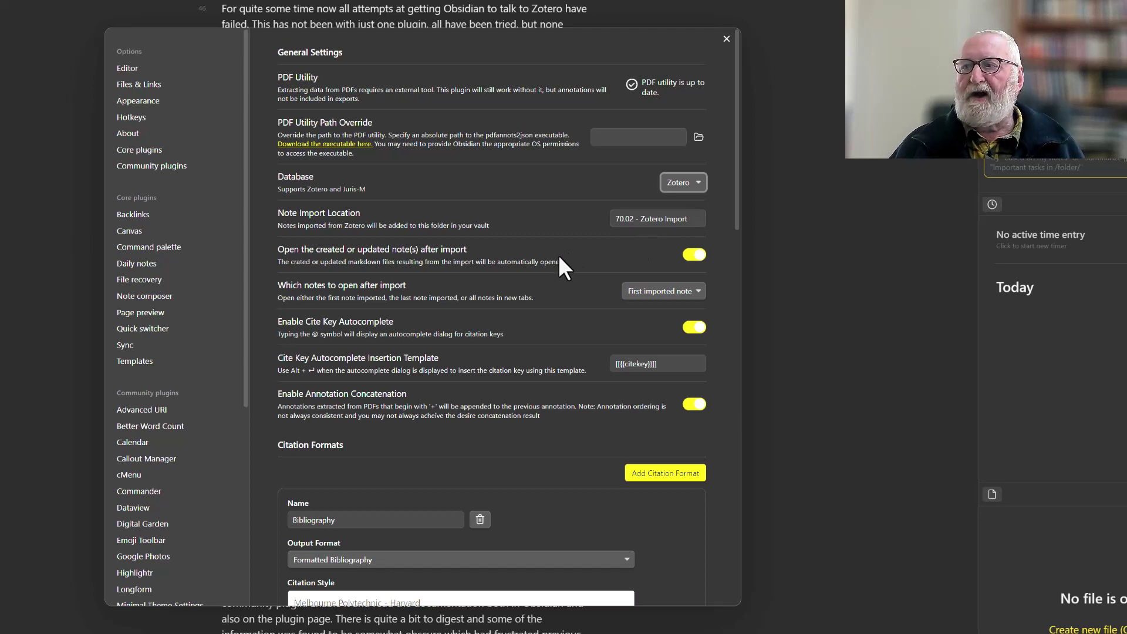
pyautogui.scroll(-4, 534, 356)
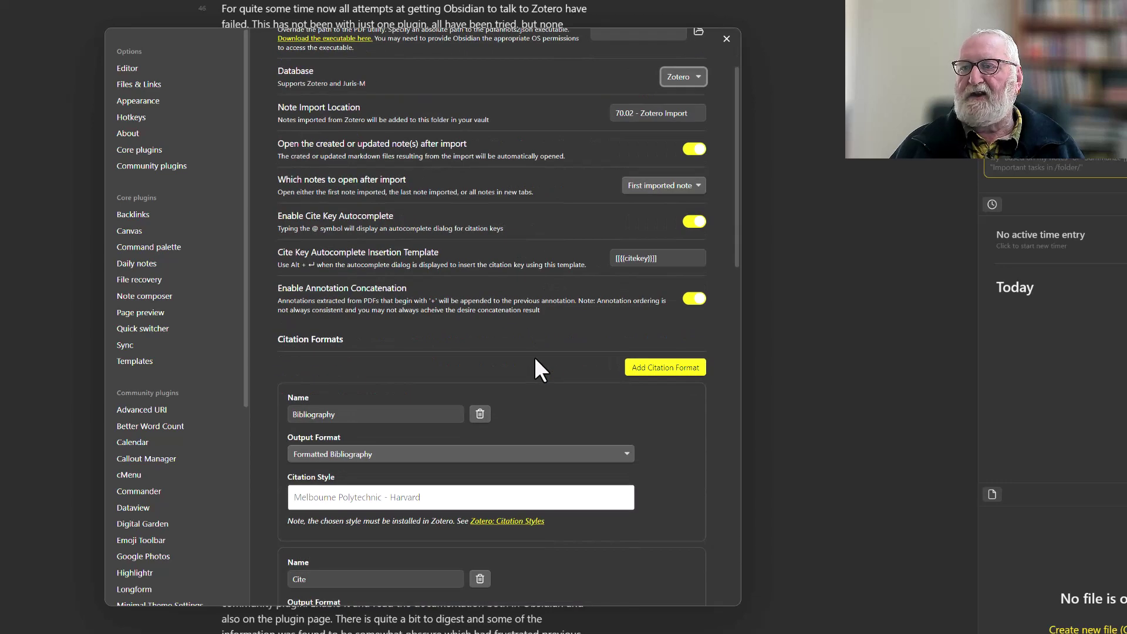
pyautogui.scroll(-3, 470, 147)
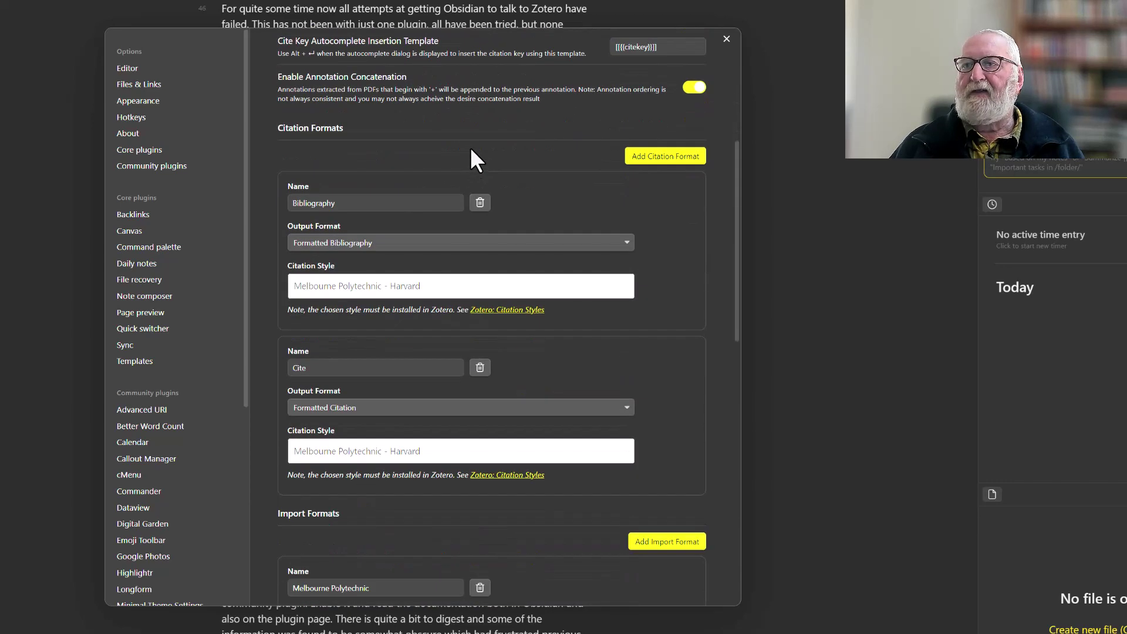
pyautogui.scroll(1, 318, 146)
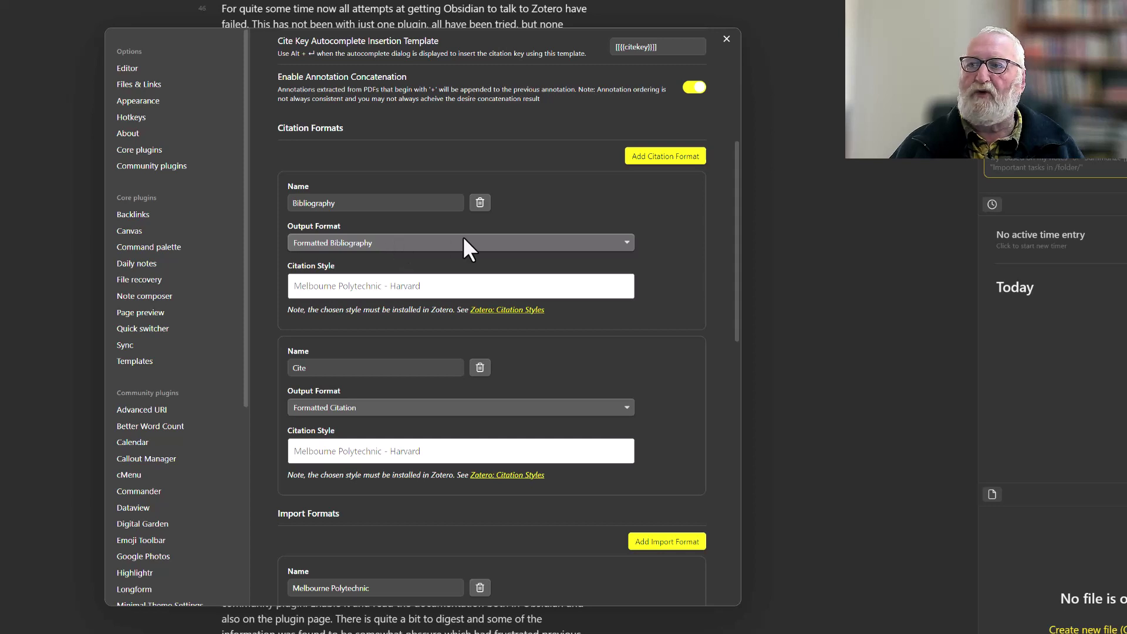
pyautogui.click(626, 242)
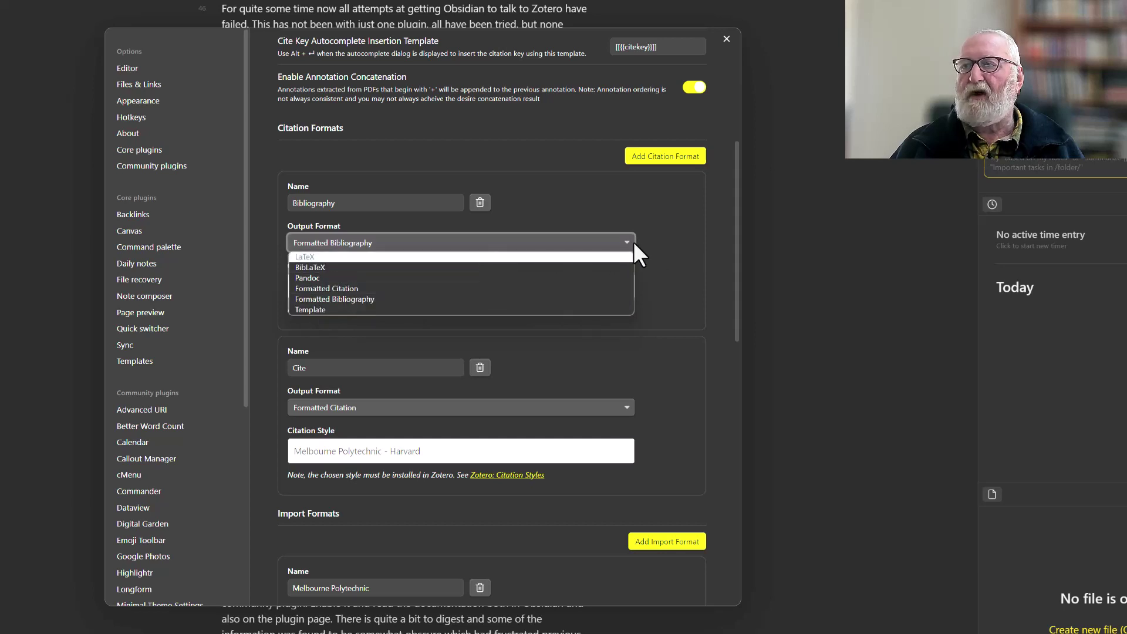
pyautogui.click(636, 201)
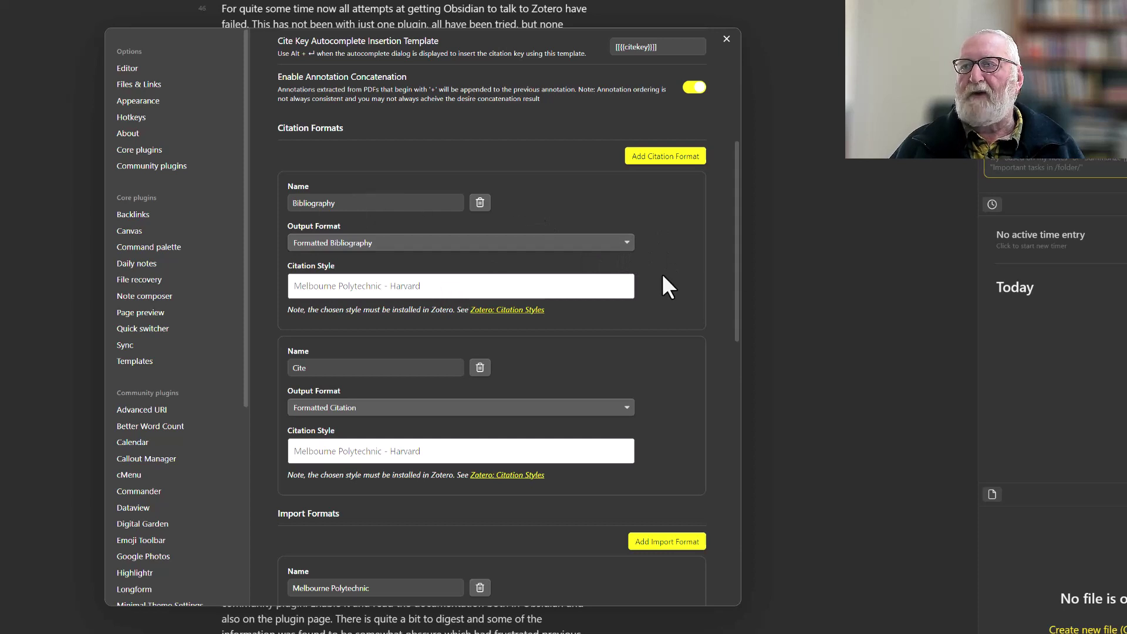
pyautogui.scroll(-2, 663, 281)
pyautogui.scroll(2, 663, 284)
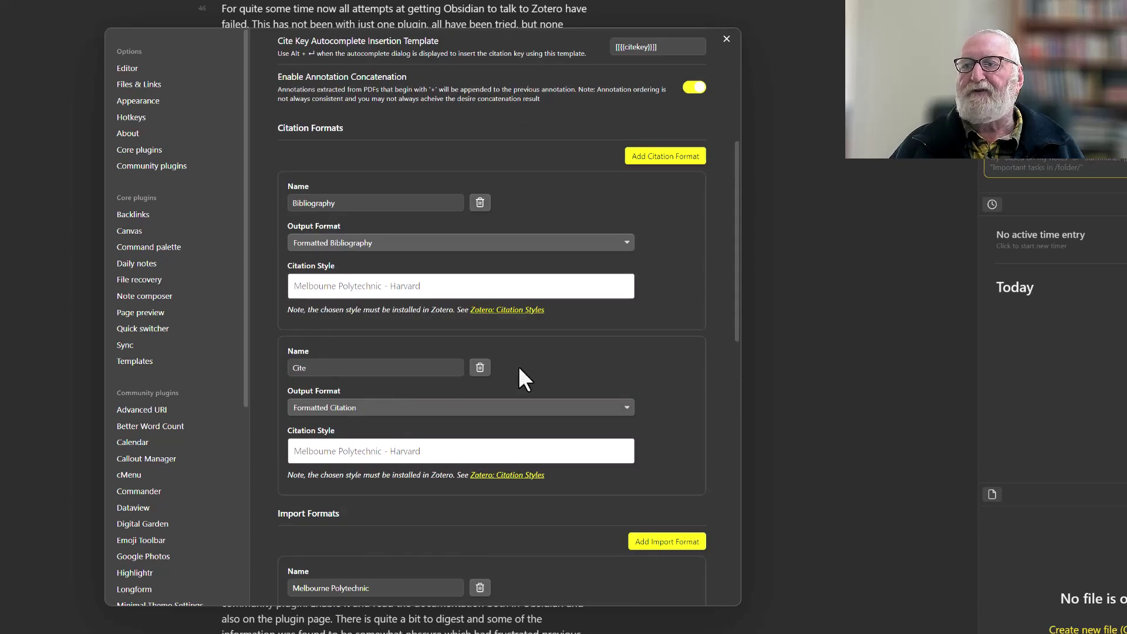
pyautogui.scroll(-2, 535, 361)
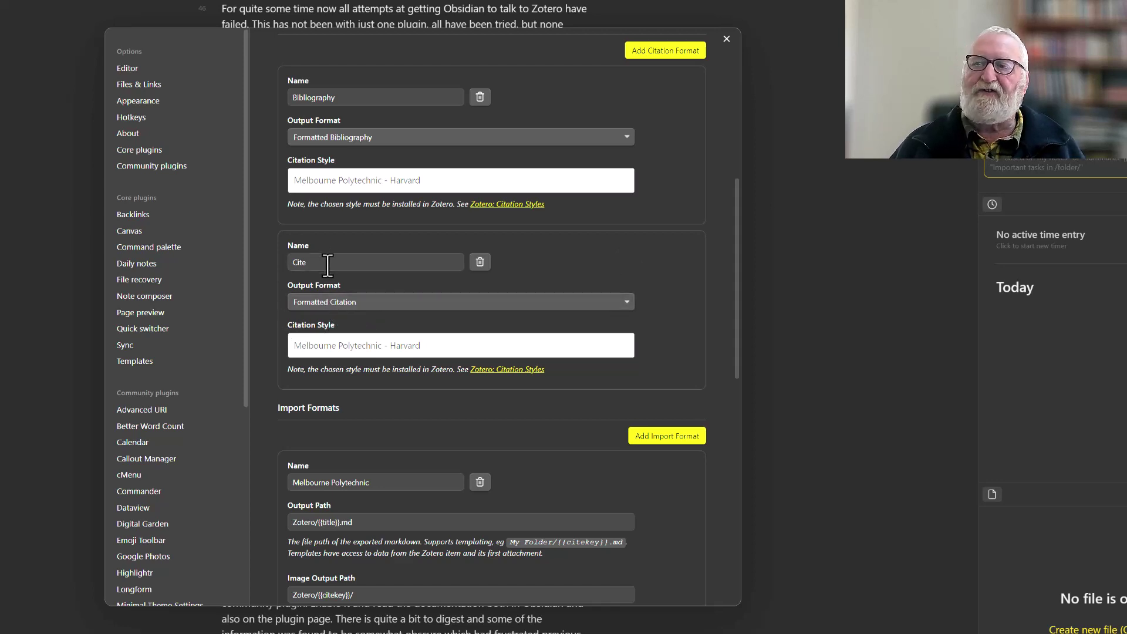
pyautogui.click(379, 305)
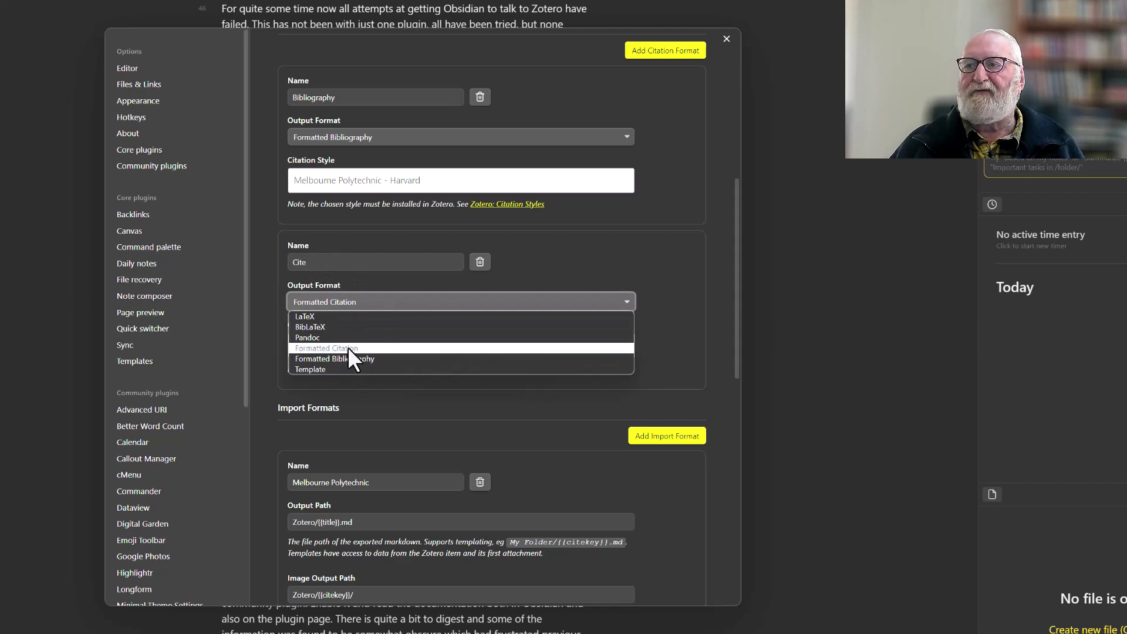
pyautogui.click(656, 302)
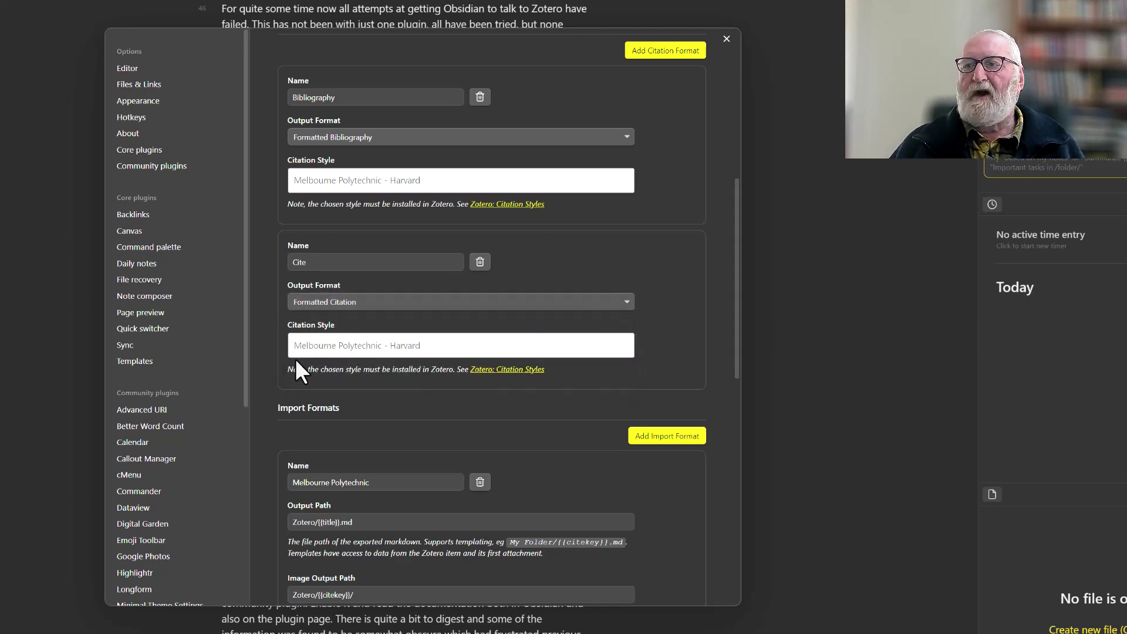
pyautogui.scroll(-2, 432, 347)
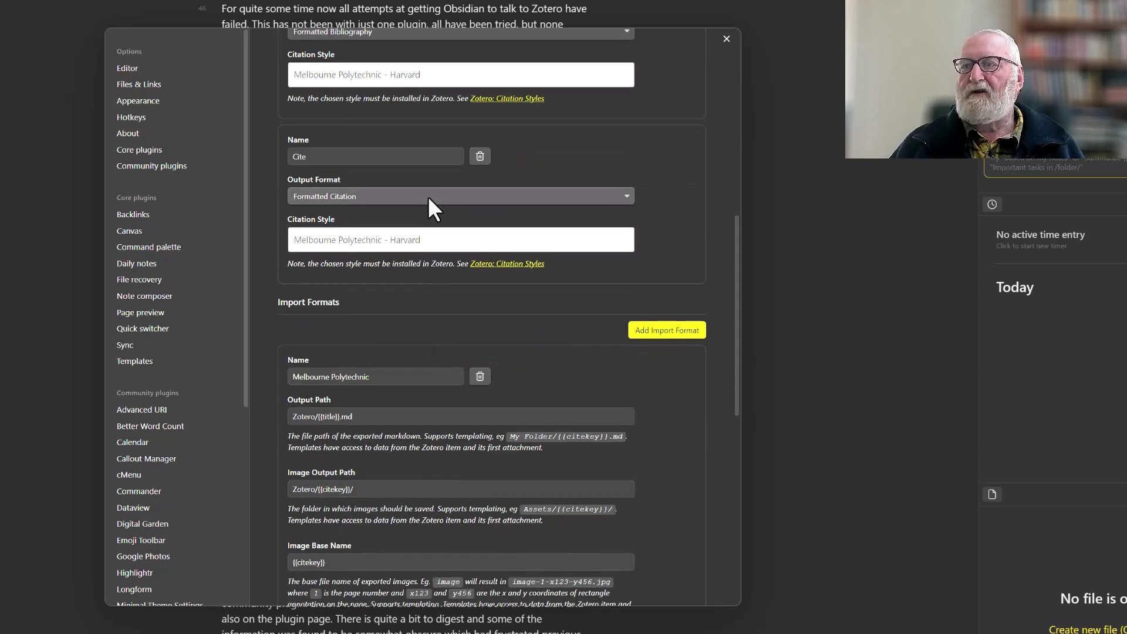
pyautogui.scroll(-2, 676, 217)
pyautogui.scroll(4, 676, 216)
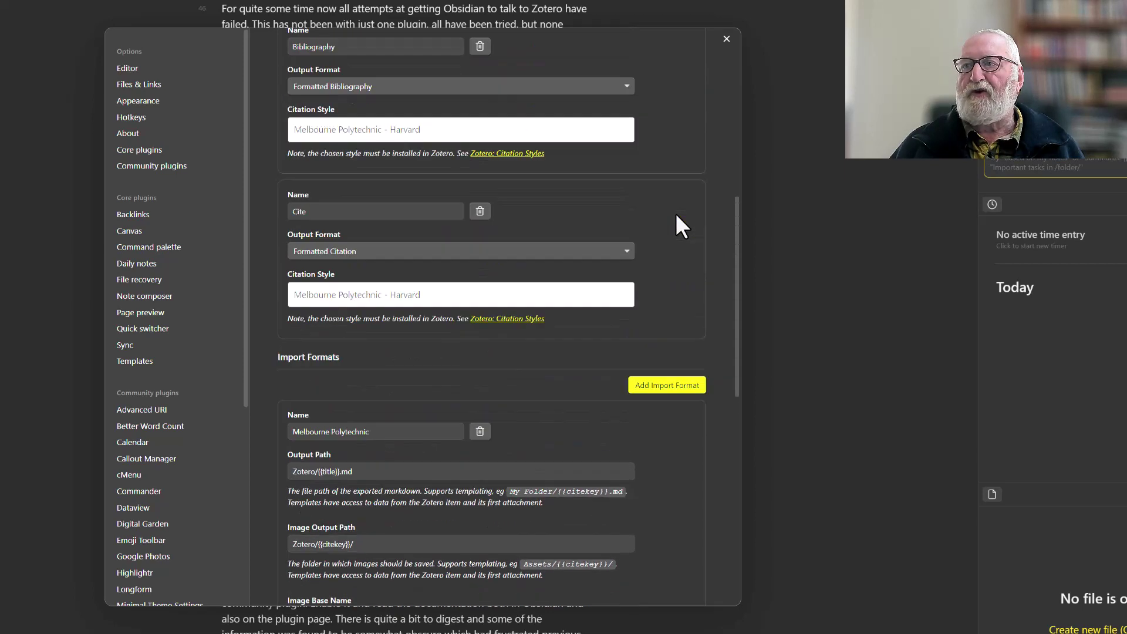
pyautogui.scroll(-2, 676, 219)
pyautogui.scroll(2, 675, 219)
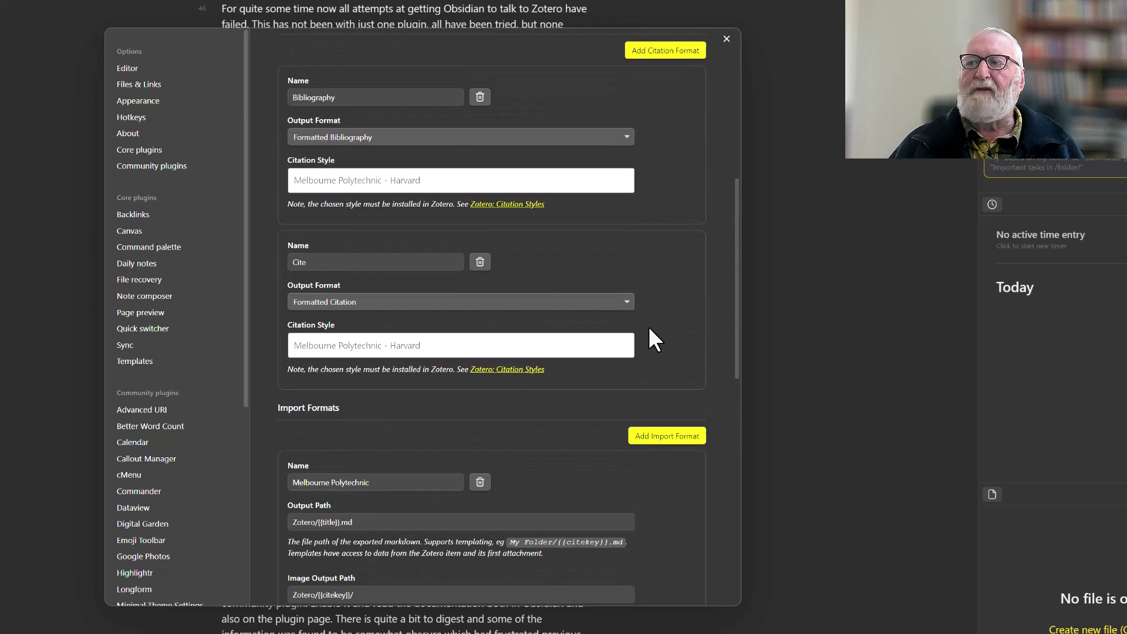
pyautogui.scroll(-2, 654, 326)
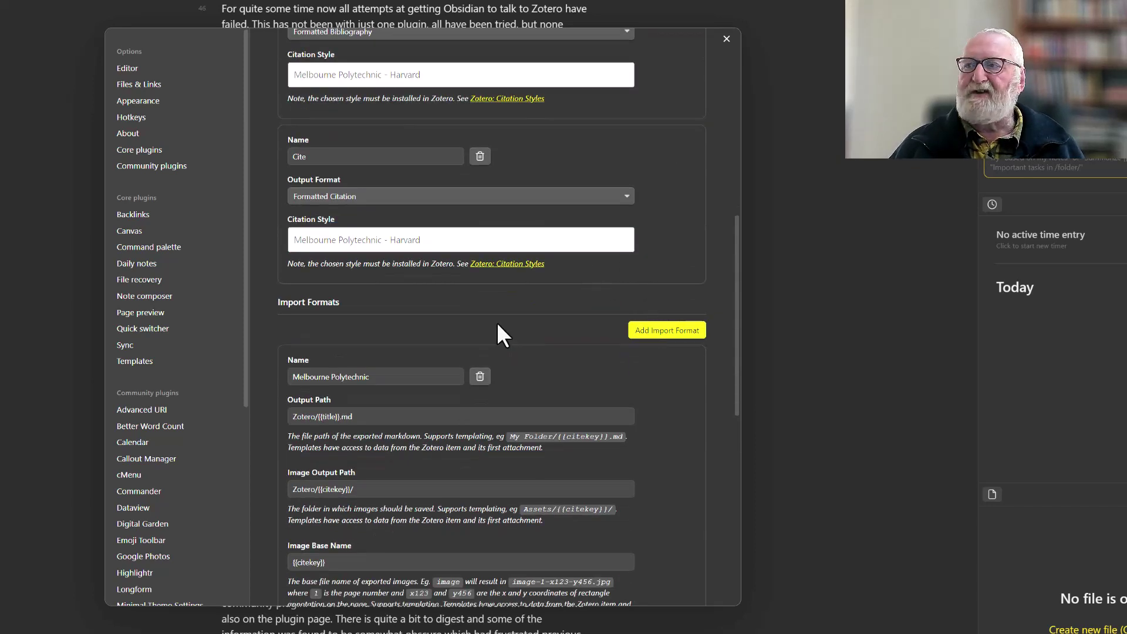
pyautogui.scroll(-2, 469, 312)
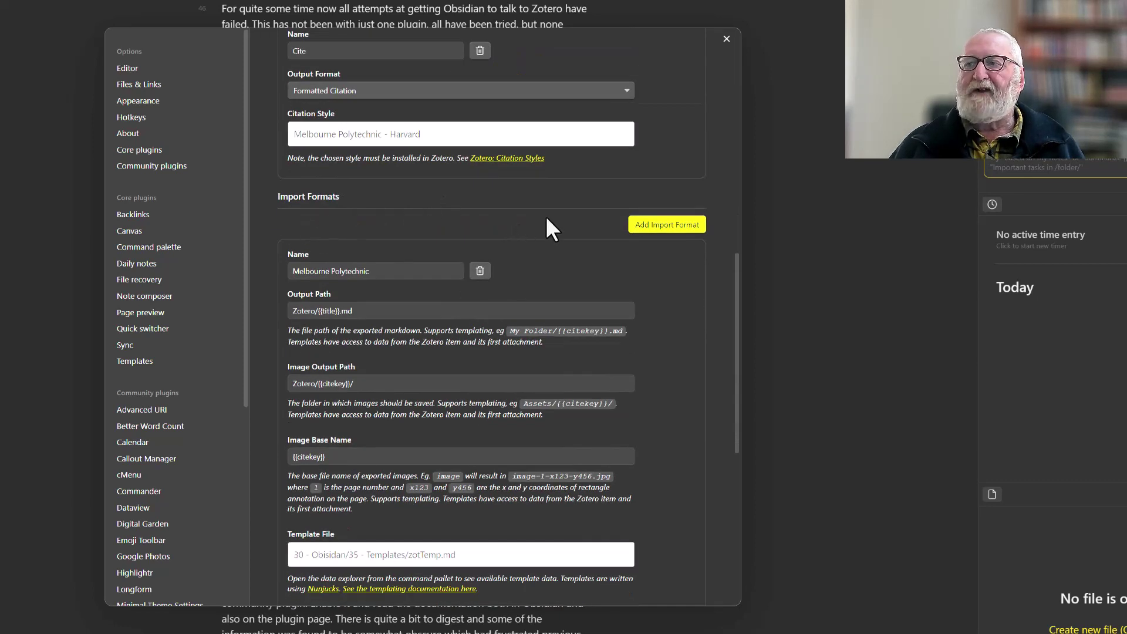
# Review the Melbourne Polytechnic import format settings, including its output path
pyautogui.scroll(-2, 599, 219)
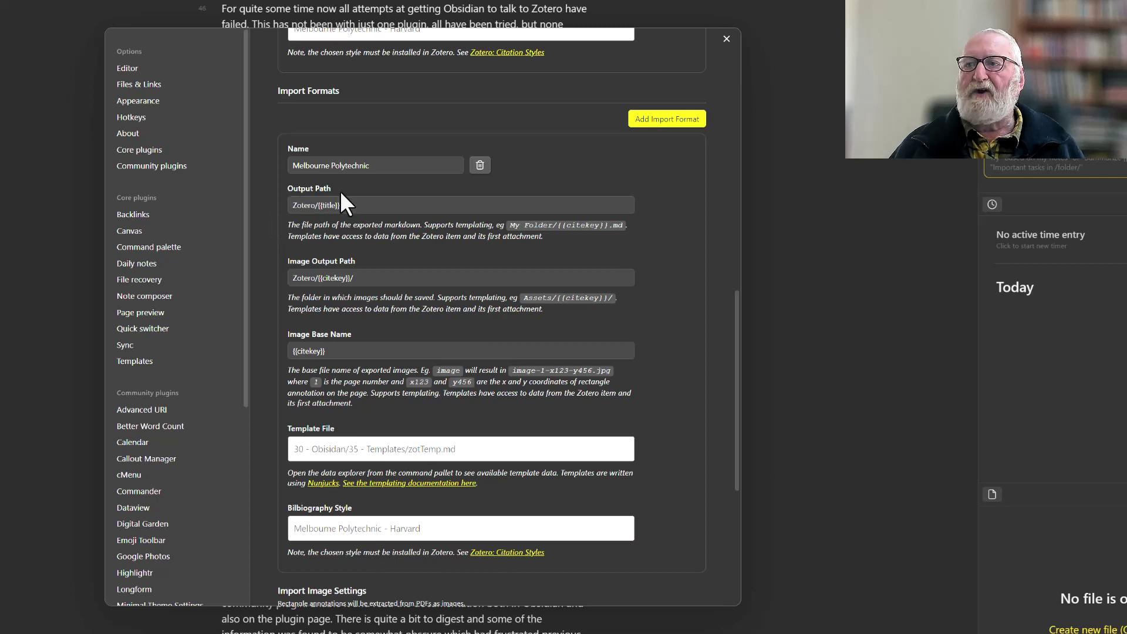
pyautogui.click(301, 209)
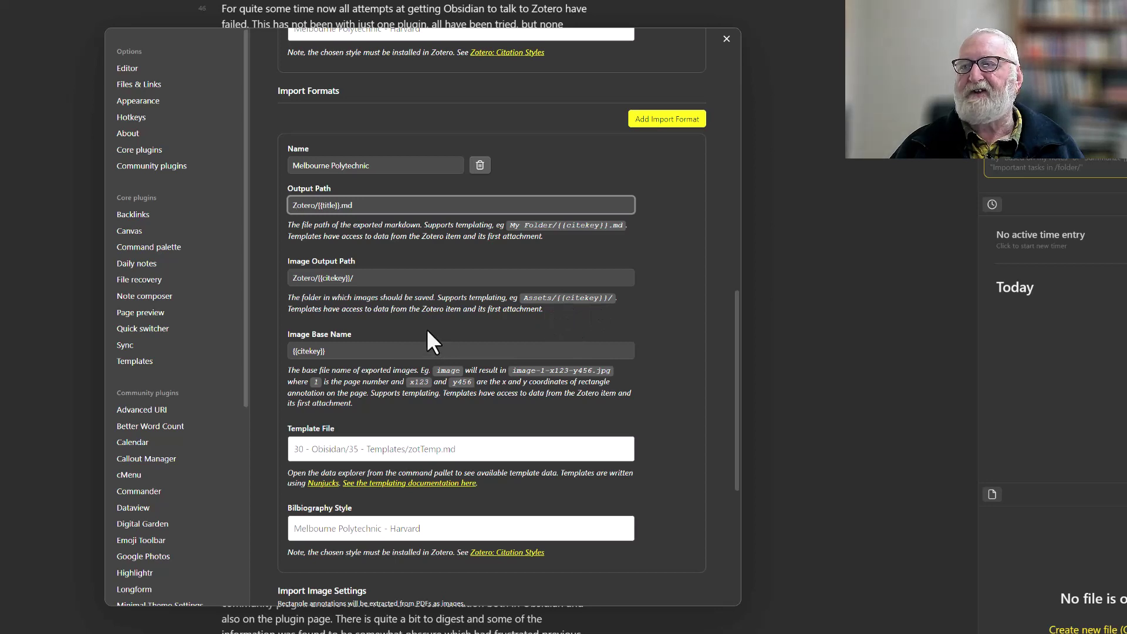
pyautogui.scroll(-2, 355, 368)
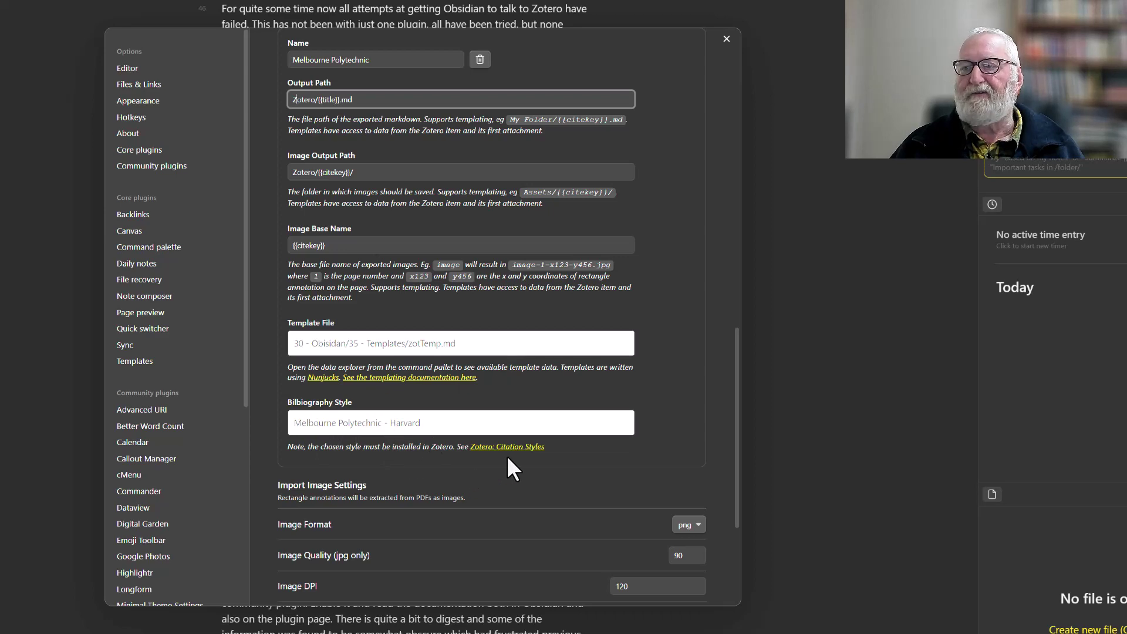
pyautogui.scroll(-3, 508, 455)
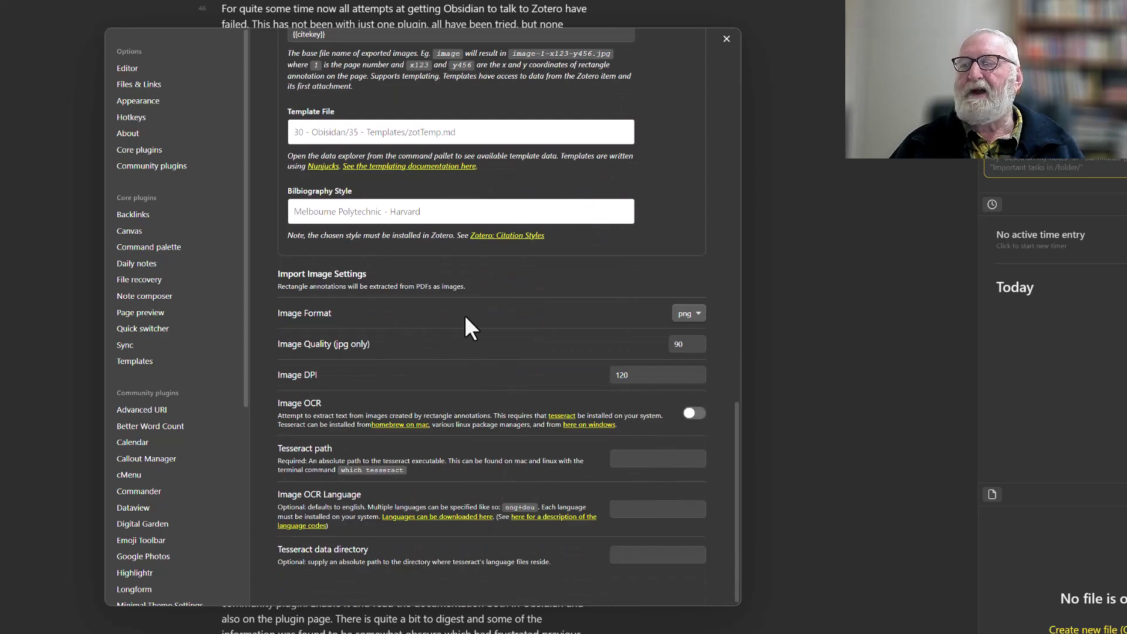
pyautogui.scroll(-1, 465, 317)
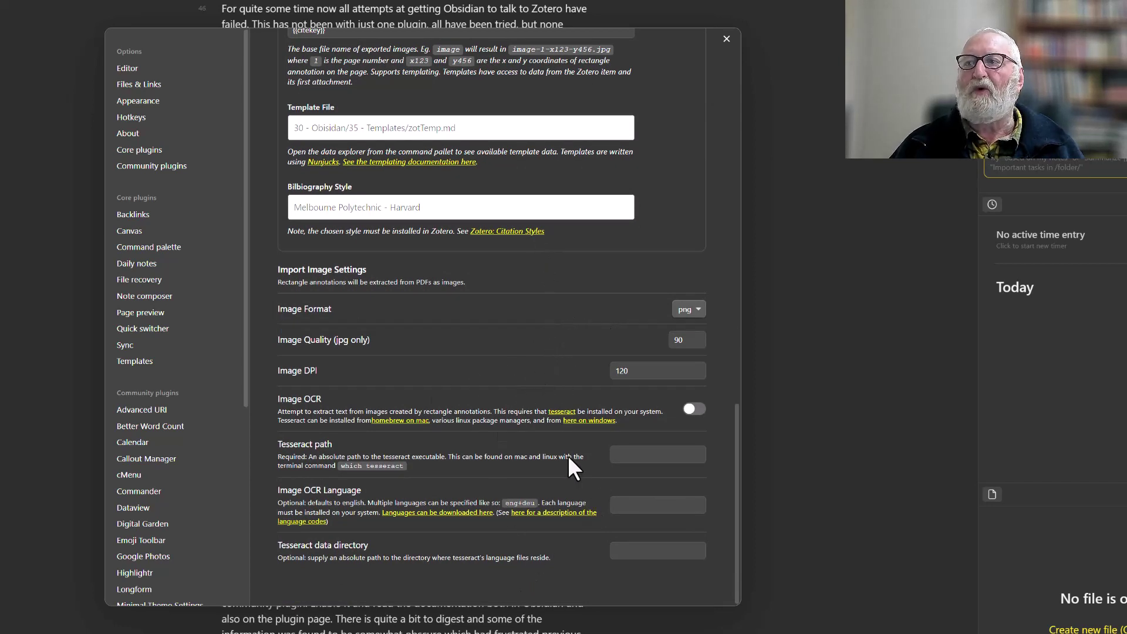
pyautogui.scroll(15, 513, 409)
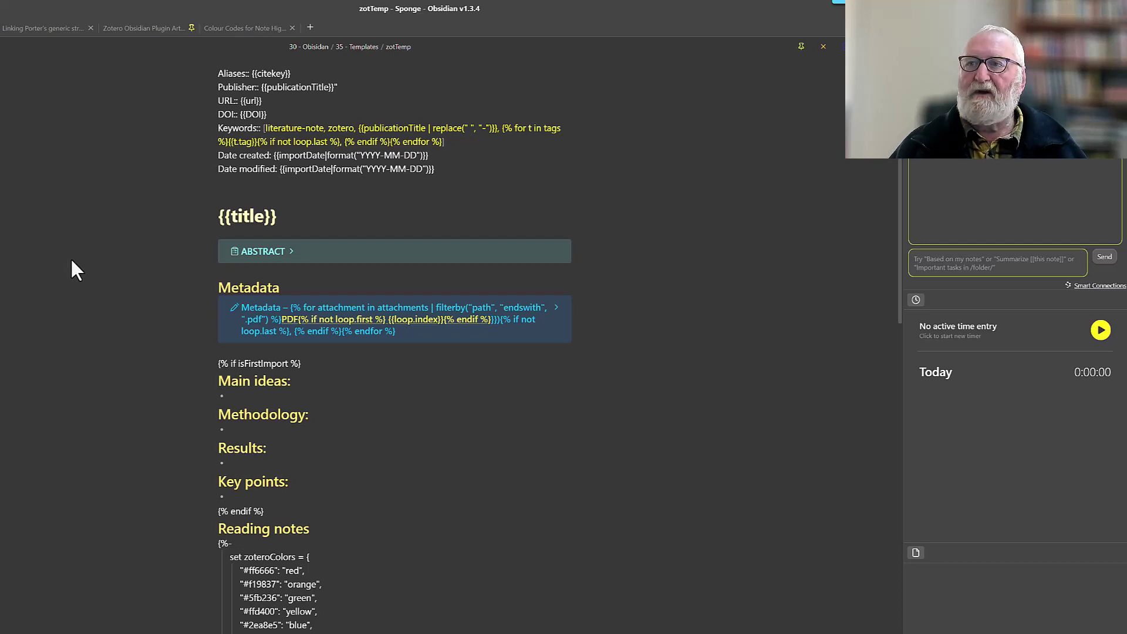
pyautogui.scroll(-1, 70, 257)
pyautogui.scroll(1, 71, 257)
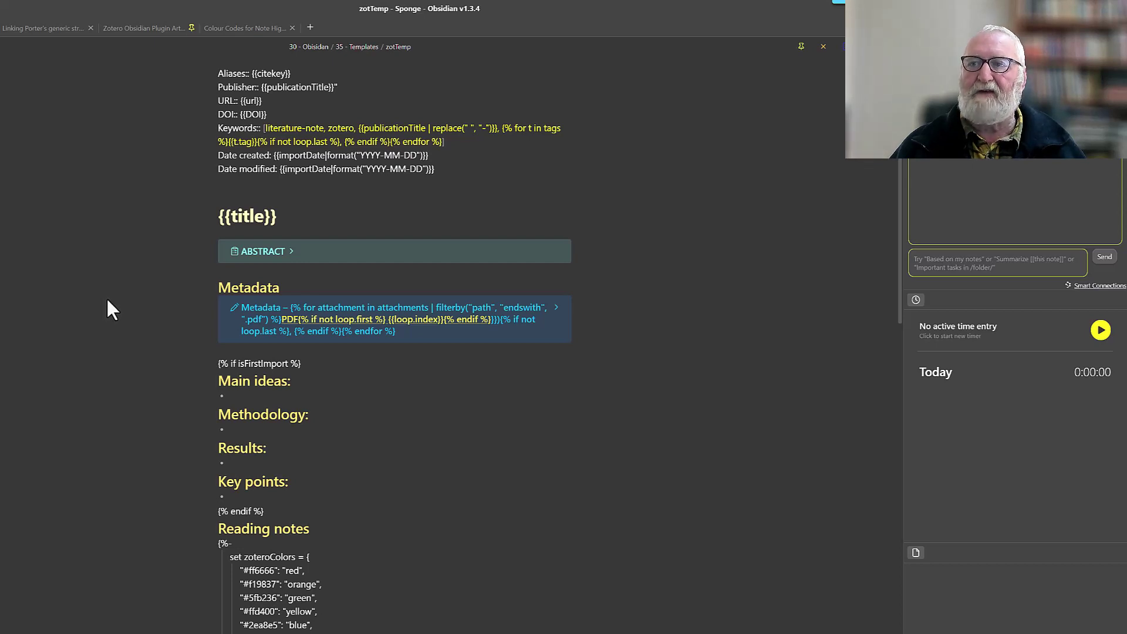
pyautogui.scroll(-2, 129, 282)
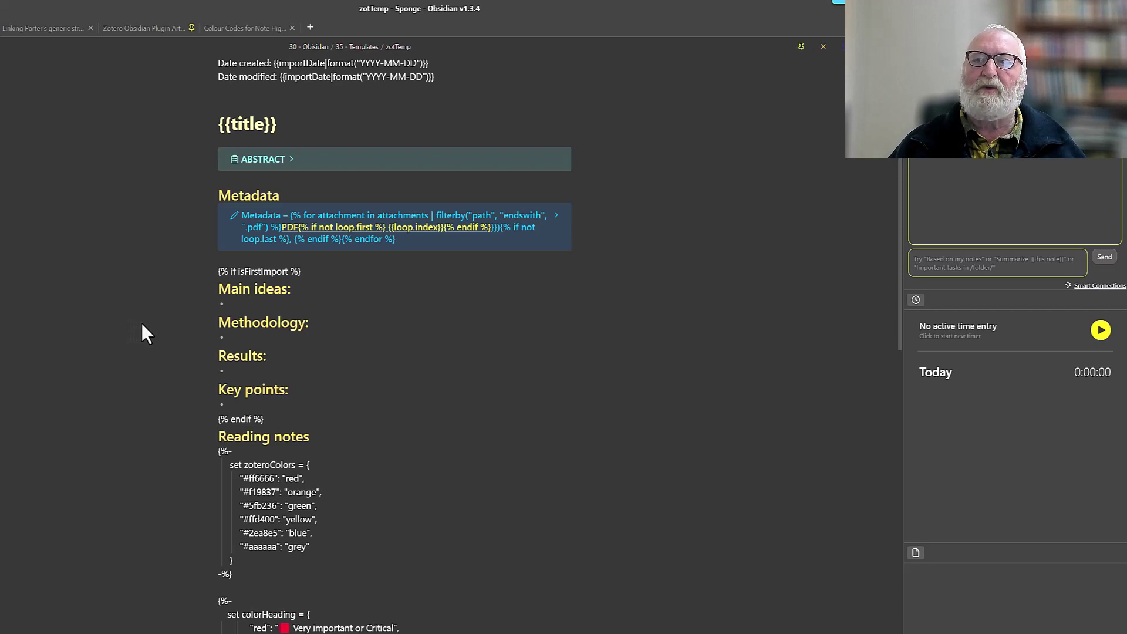
pyautogui.scroll(-2, 140, 321)
pyautogui.scroll(4, 503, 309)
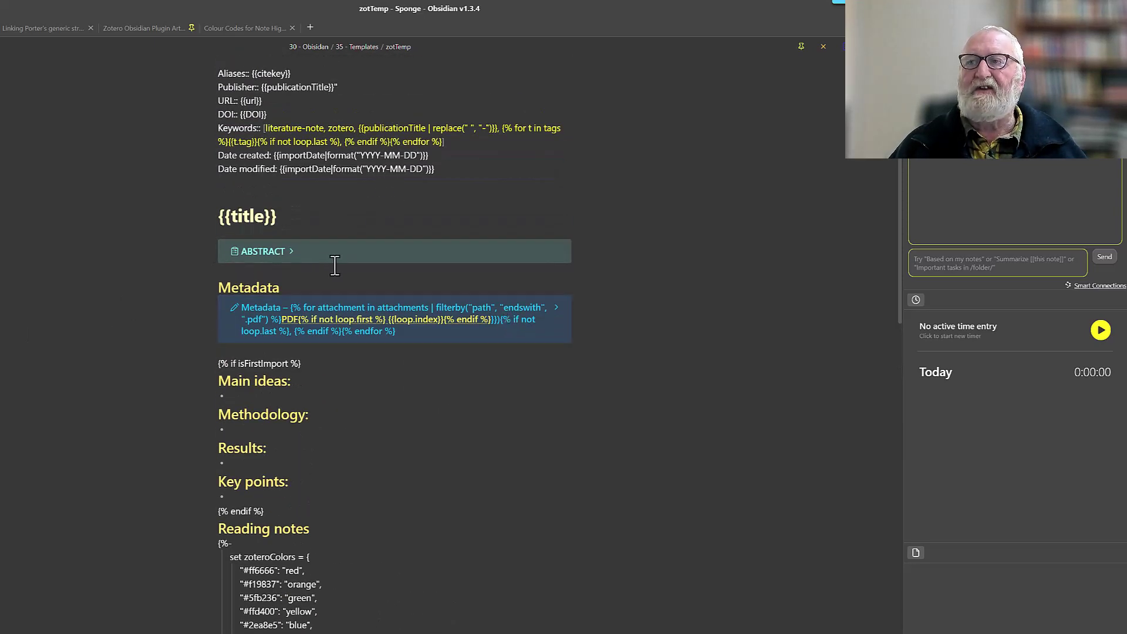
pyautogui.scroll(-6, 649, 352)
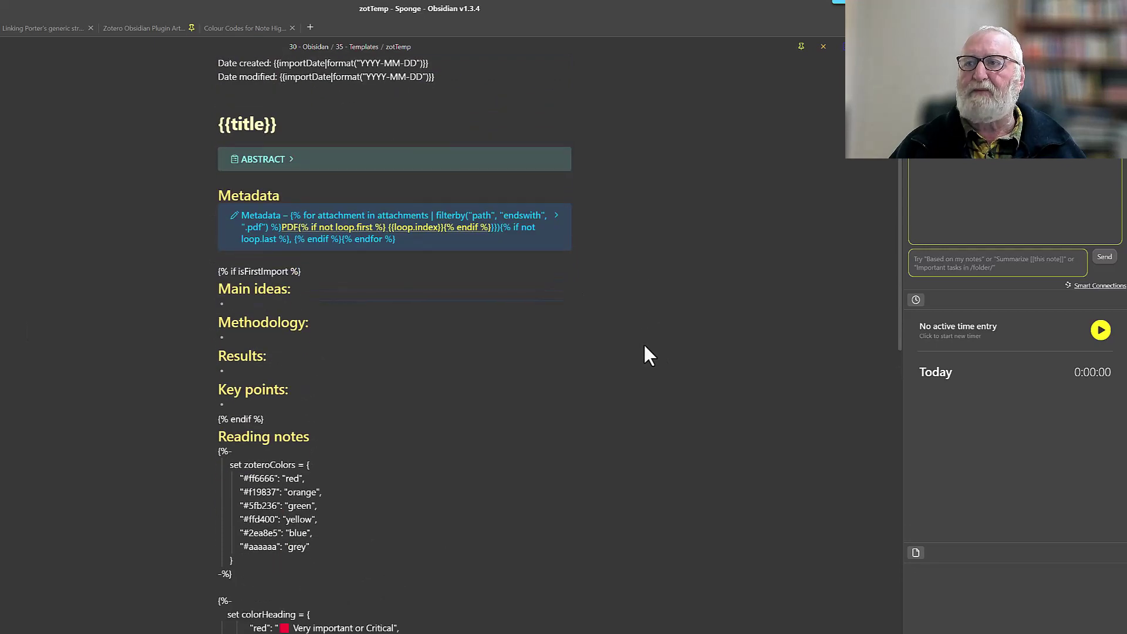
pyautogui.scroll(-2, 389, 357)
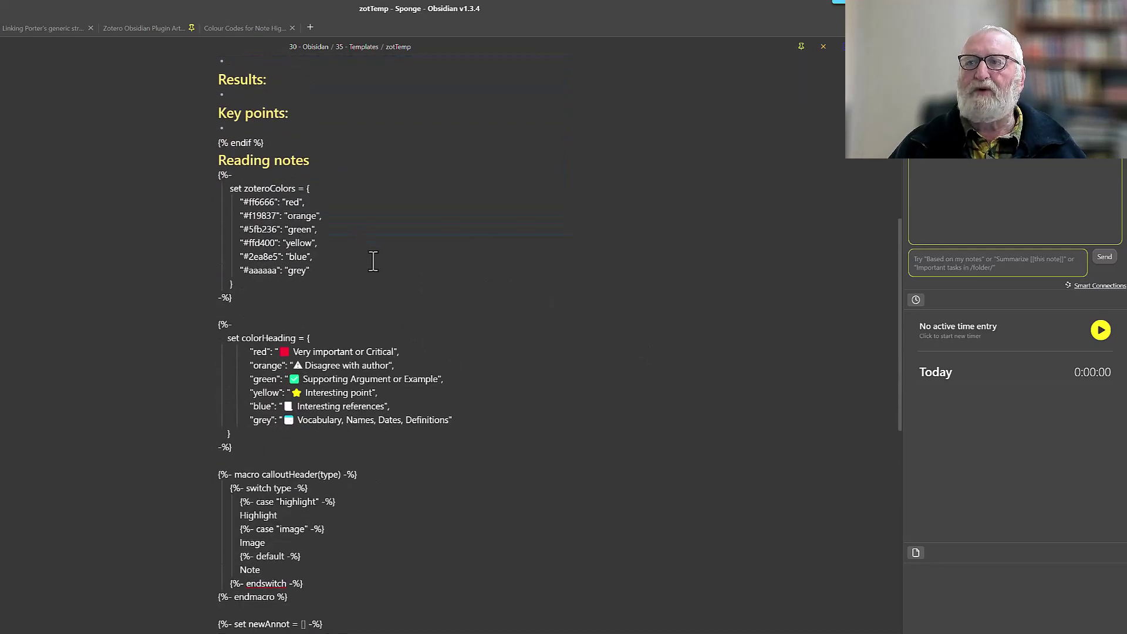
pyautogui.scroll(-4, 414, 362)
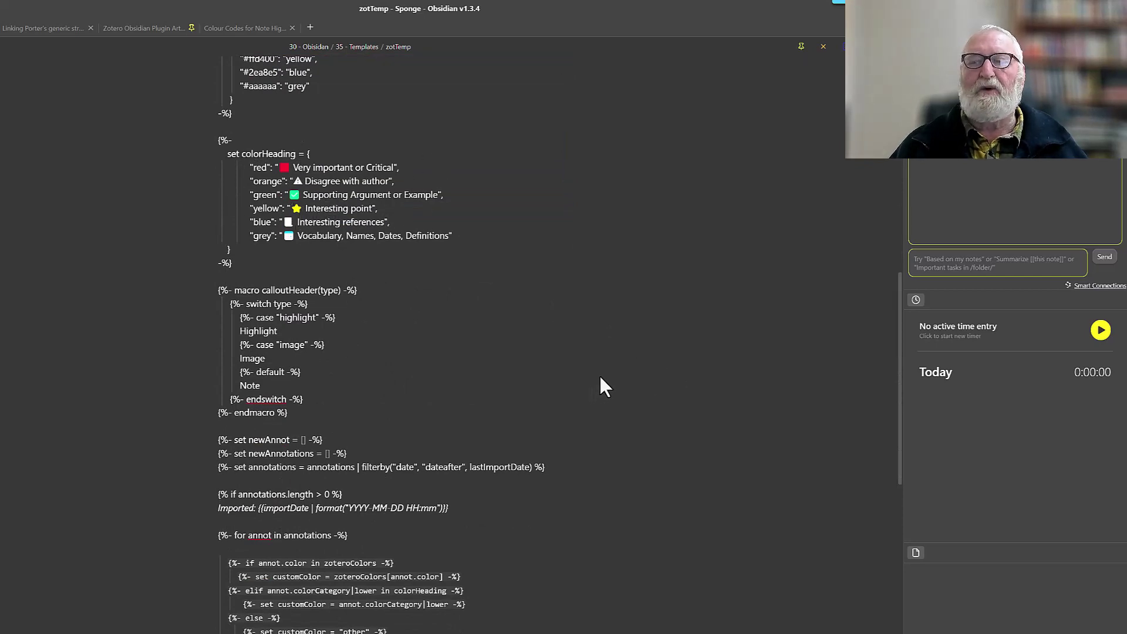
pyautogui.scroll(-4, 599, 376)
pyautogui.scroll(-4, 598, 381)
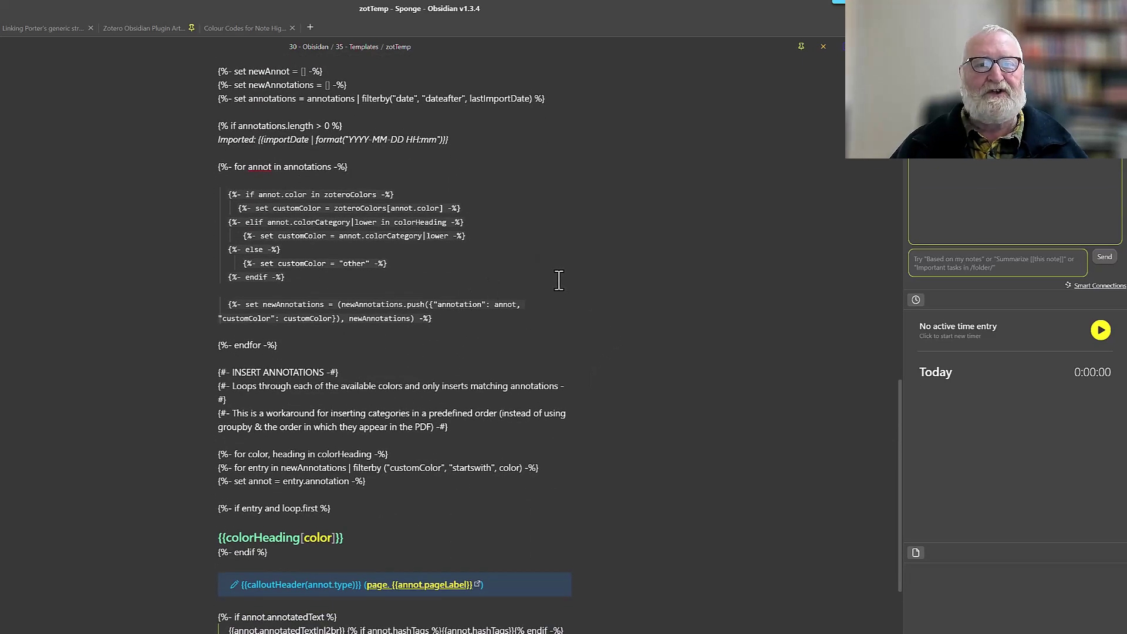
pyautogui.scroll(-4, 553, 282)
pyautogui.scroll(-3, 556, 281)
pyautogui.scroll(3, 557, 282)
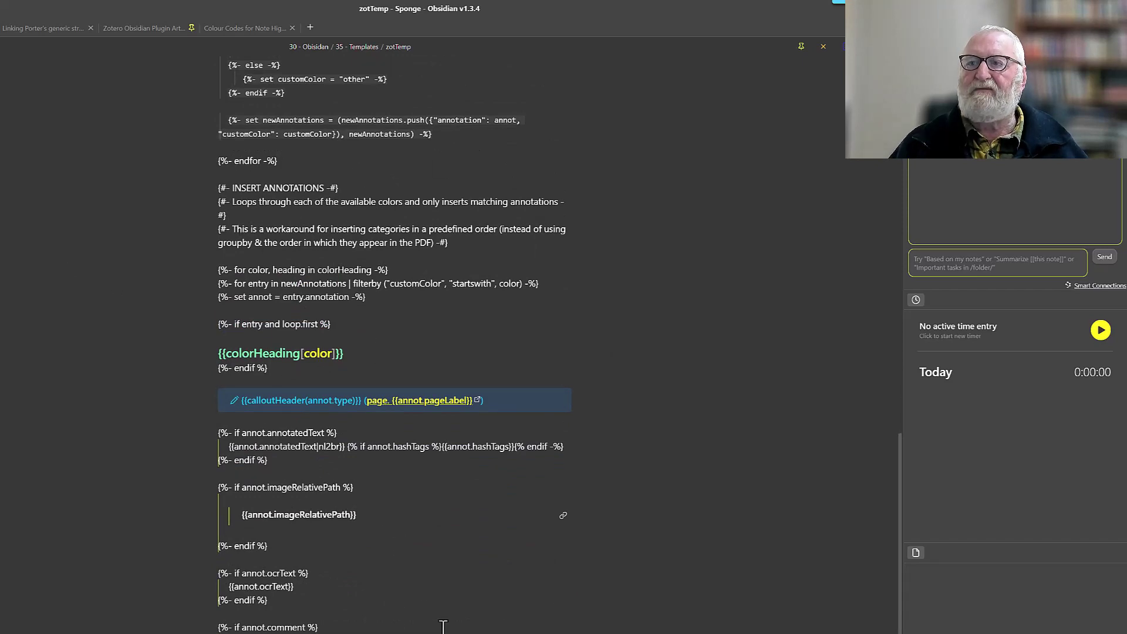
pyautogui.scroll(20, 467, 603)
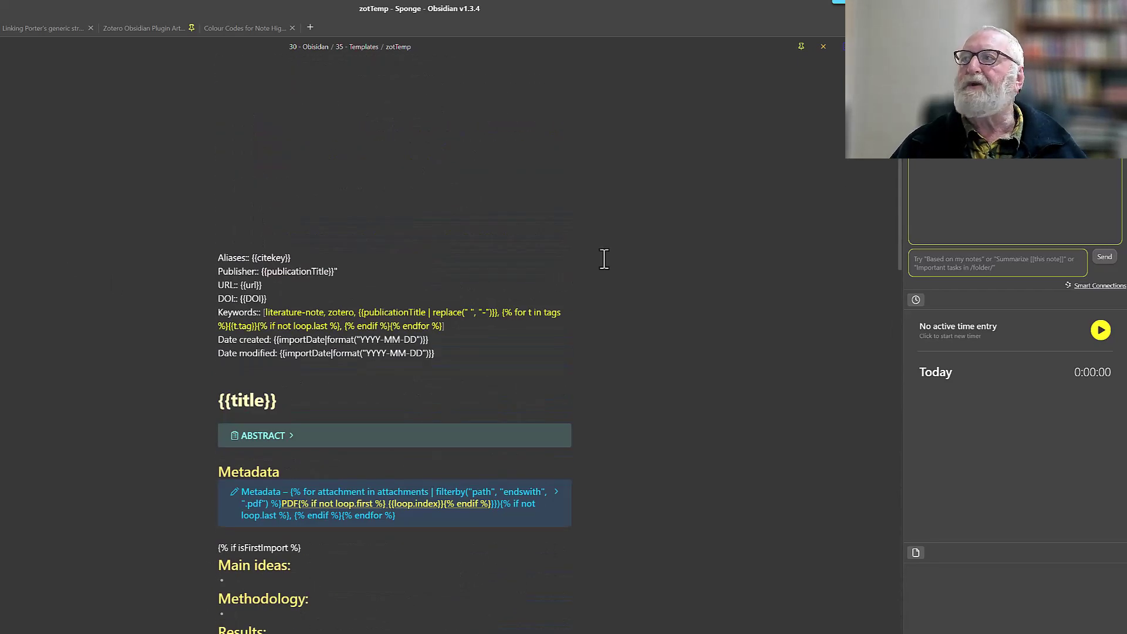
pyautogui.scroll(-6, 126, 332)
pyautogui.scroll(2, 126, 332)
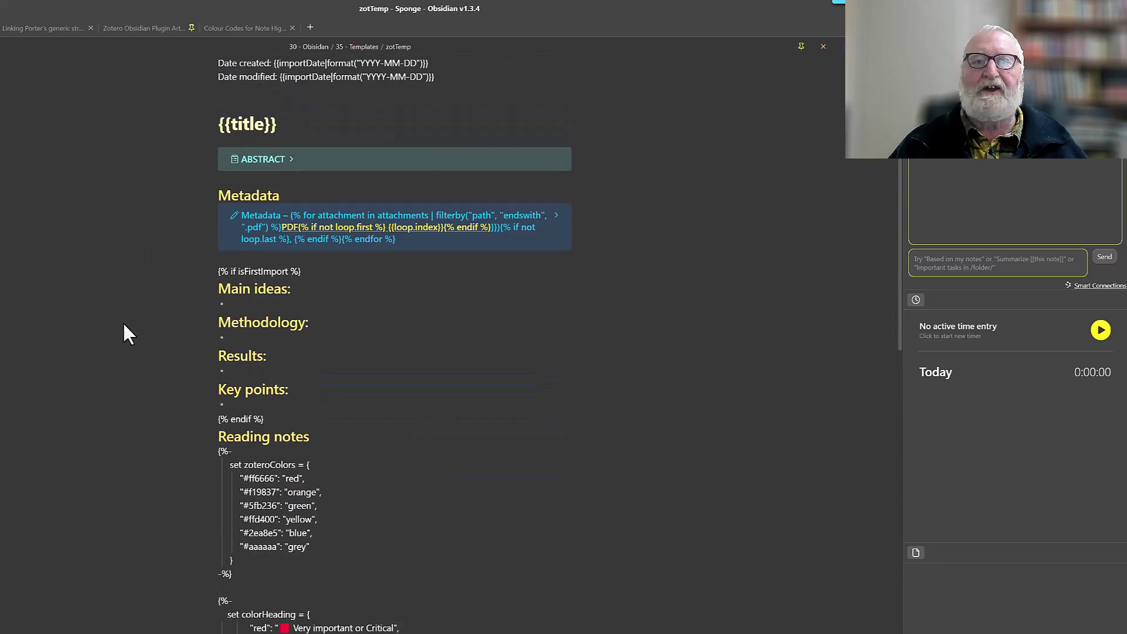
pyautogui.scroll(2, 125, 319)
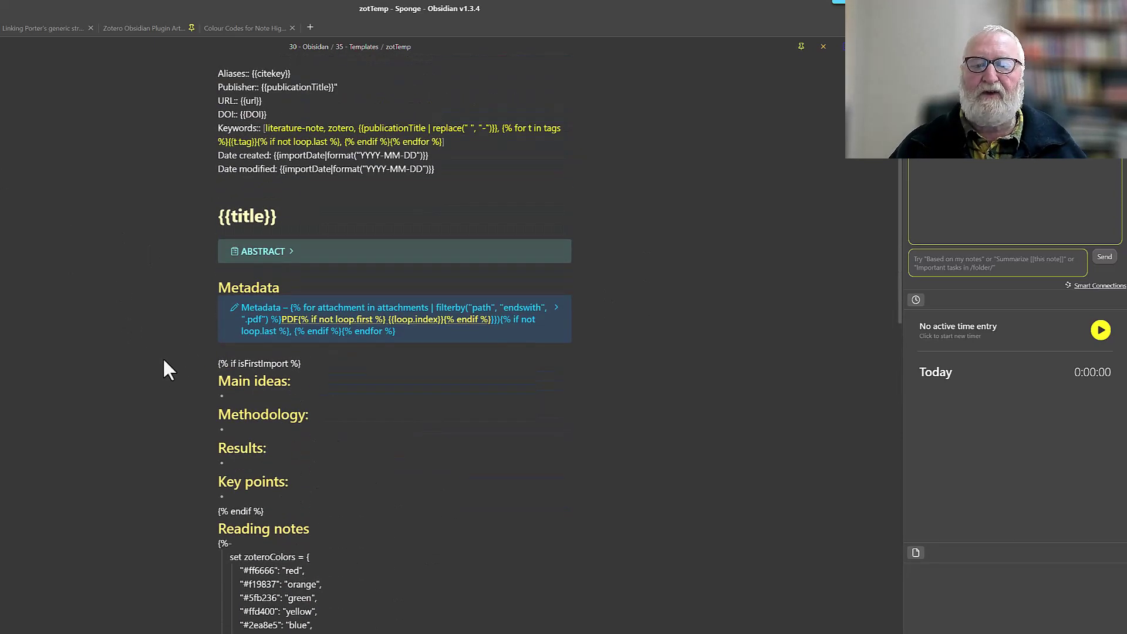
pyautogui.scroll(-6, 475, 440)
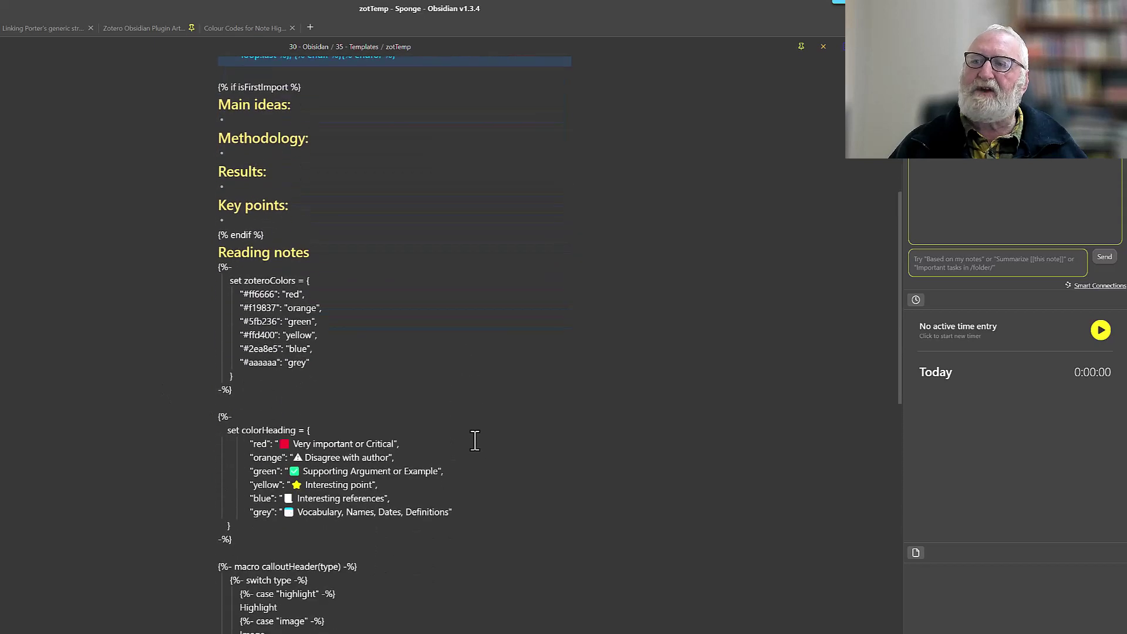
pyautogui.scroll(-2, 475, 441)
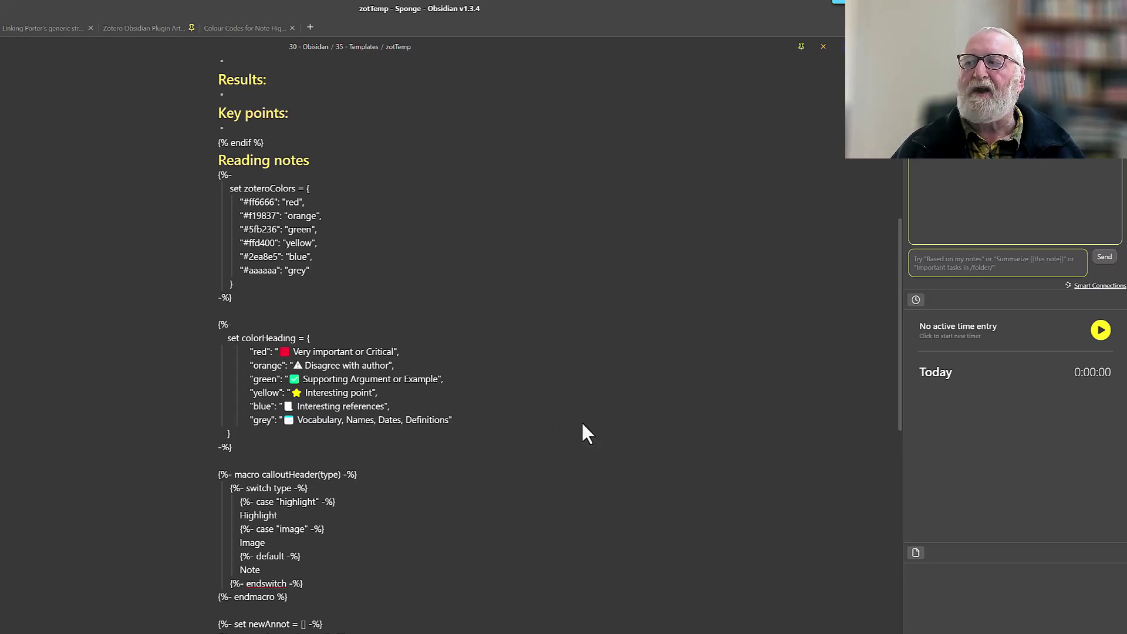
pyautogui.scroll(8, 127, 494)
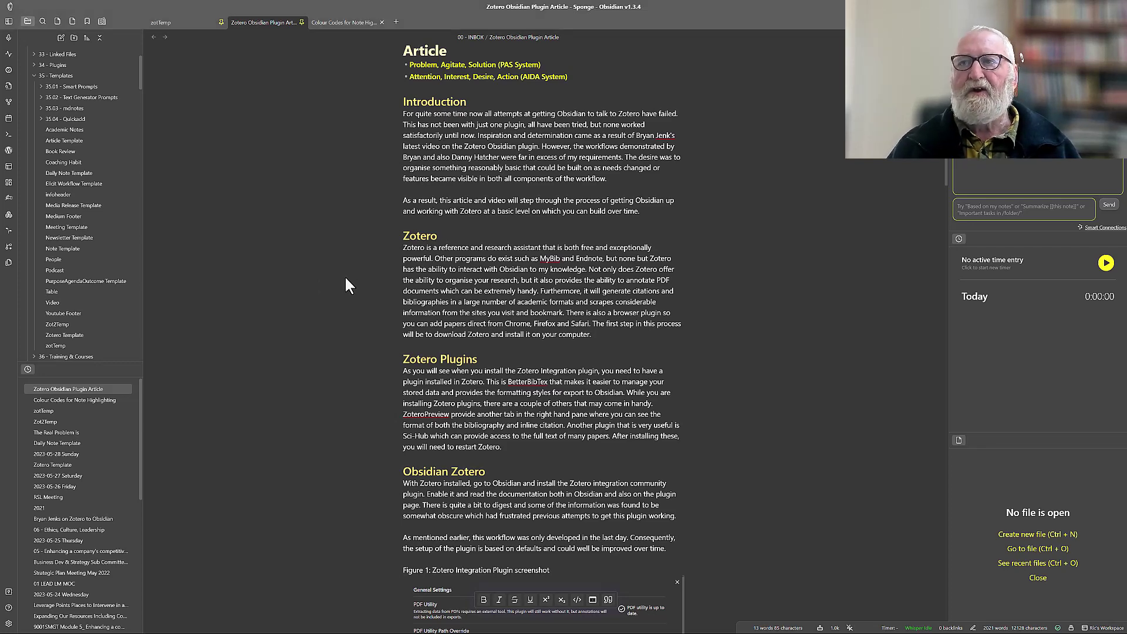
# Run the 'Zotero Integration: Melbourne Polytechnic' import command from the command palette
pyautogui.hotkey('ctrl', 'p')
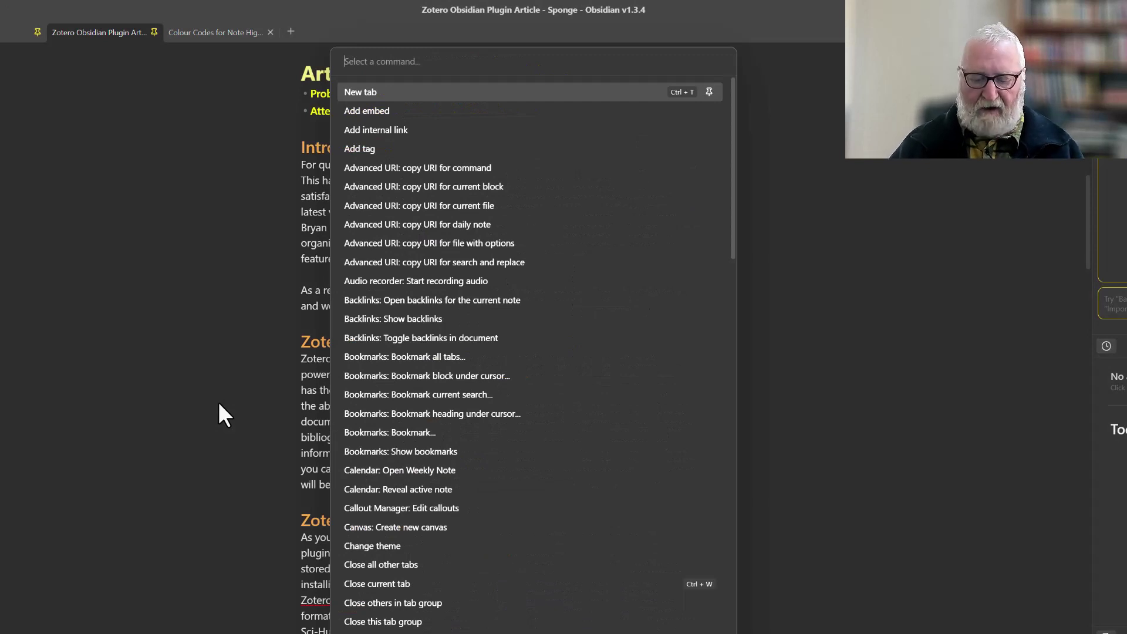
pyautogui.write('zot')
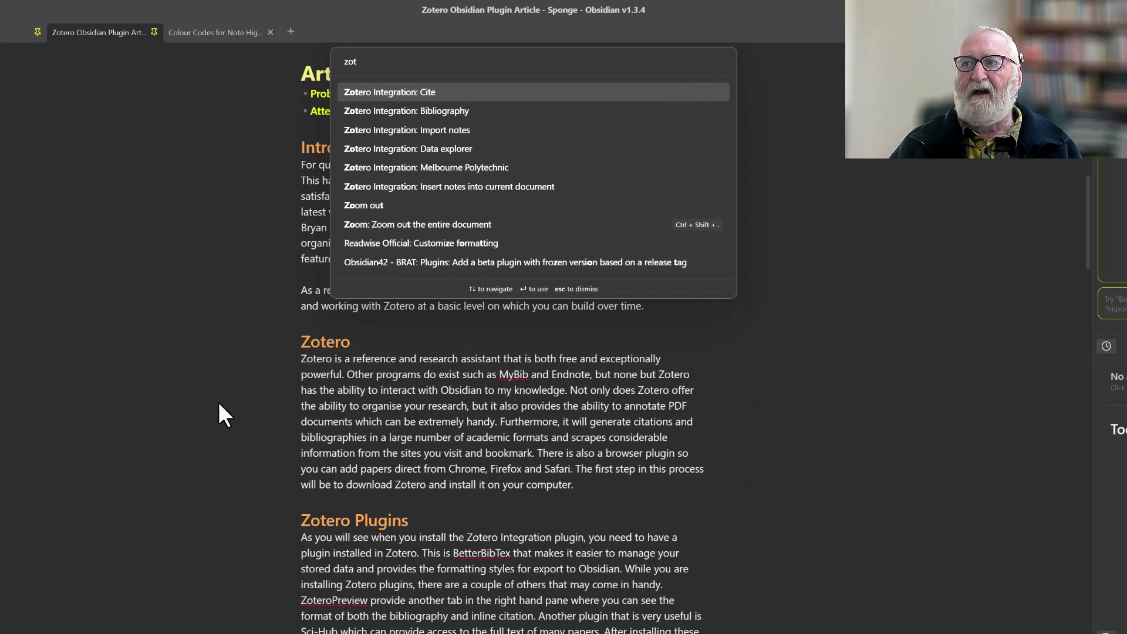
pyautogui.press('BackSpace')
pyautogui.press('BackSpace')
pyautogui.press('BackSpace')
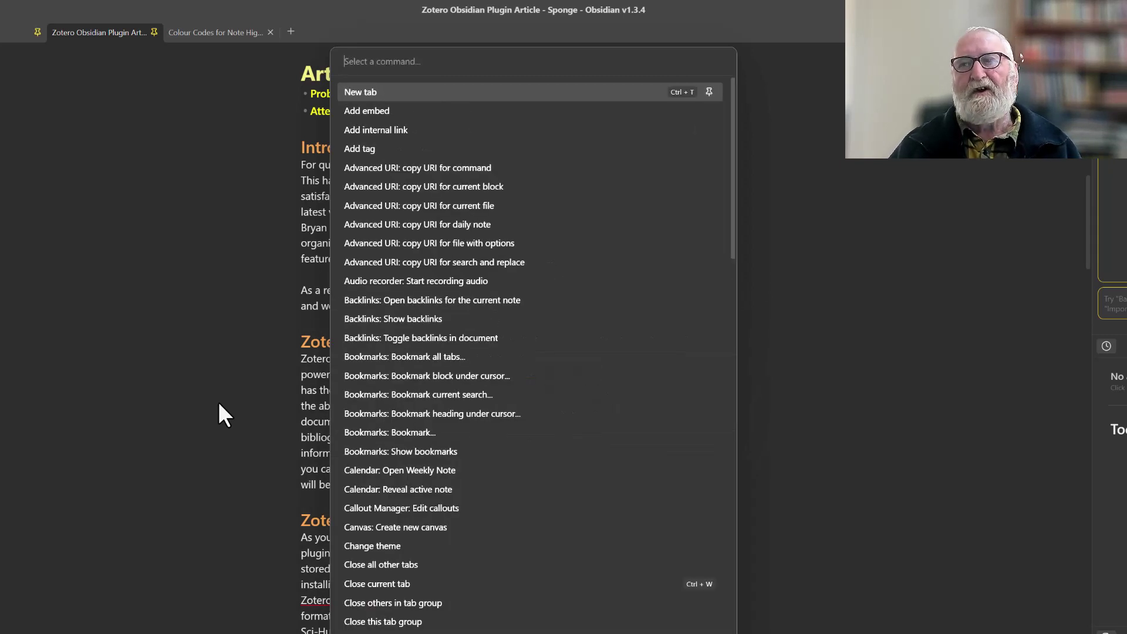
pyautogui.write('melb')
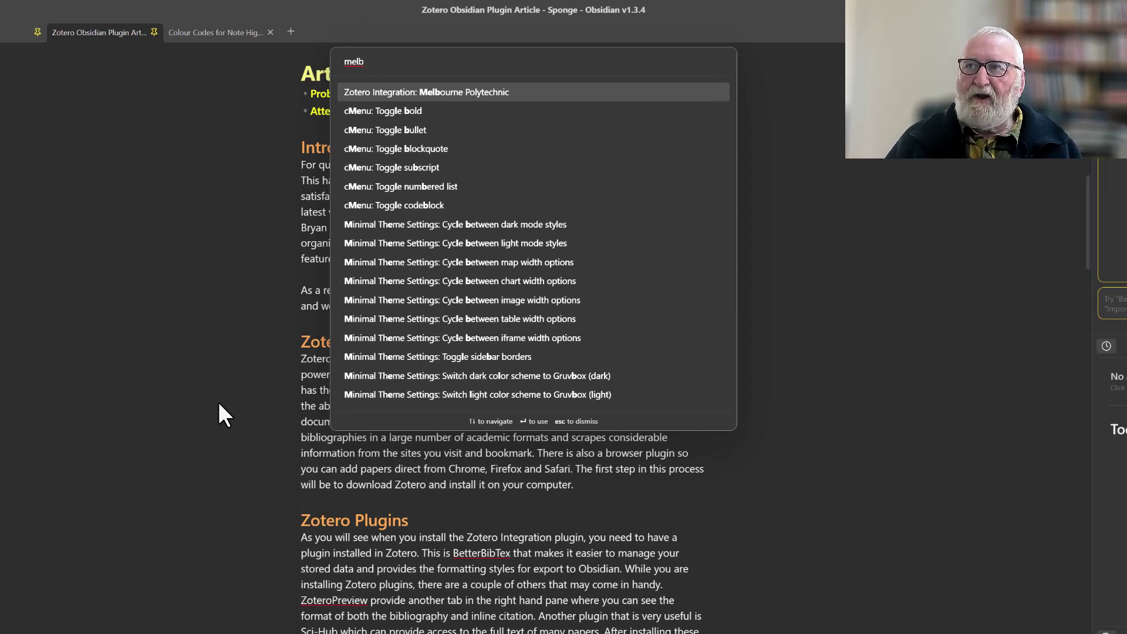
pyautogui.press('Return')
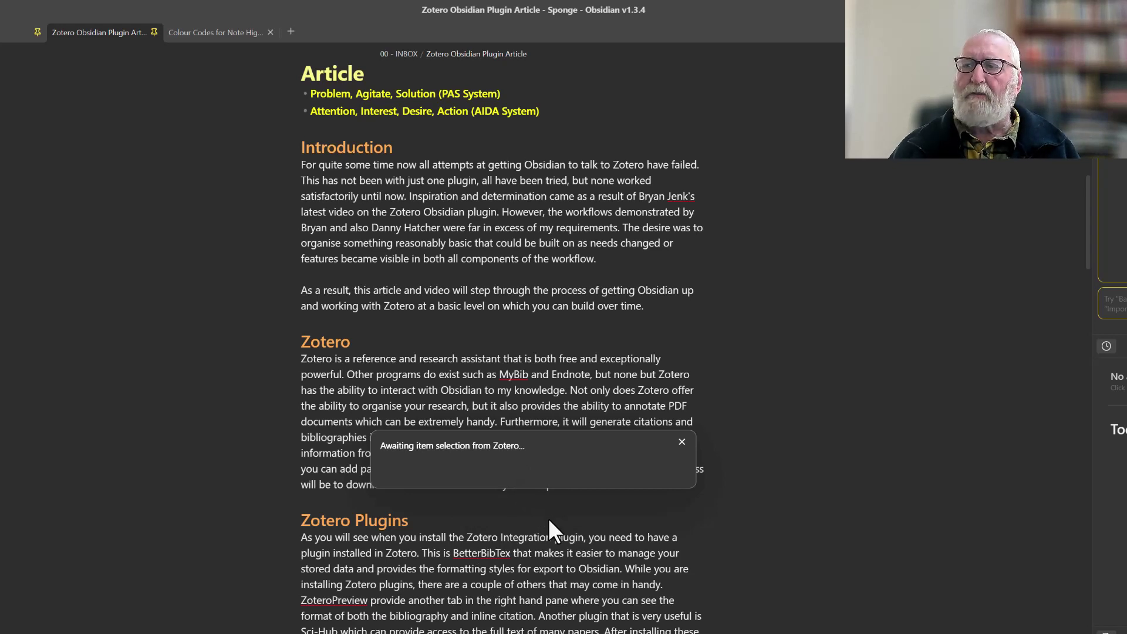
# Pick 'Linking Porter's generic strategies to firm performance' in Zotero's citation picker by searching 'Link'
pyautogui.hotkey('alt', 'Tab')
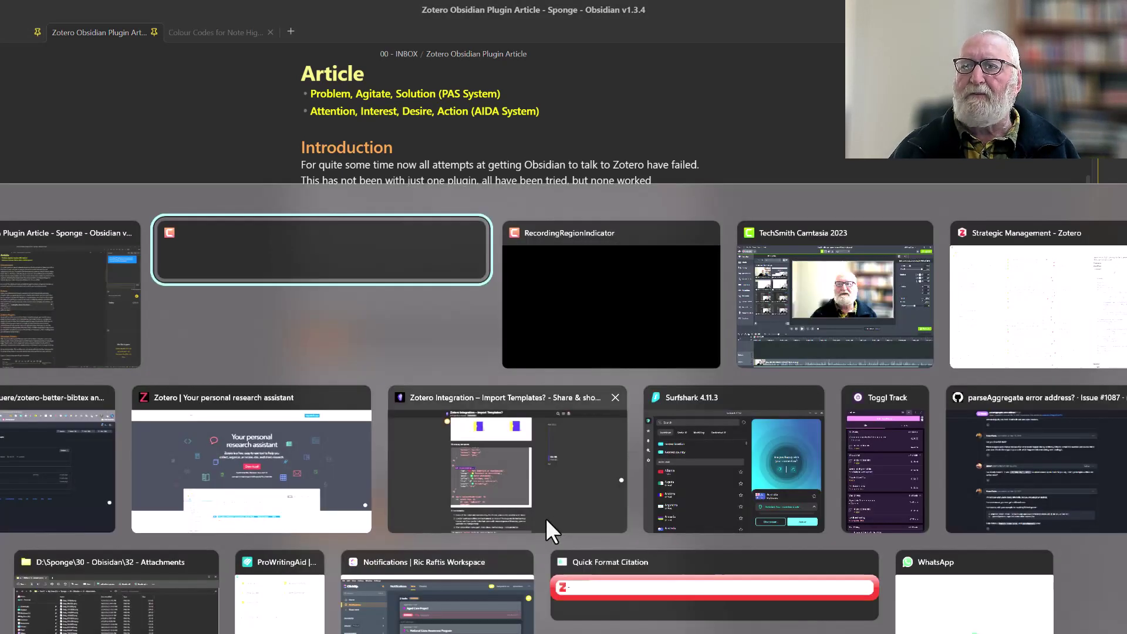
pyautogui.click(680, 595)
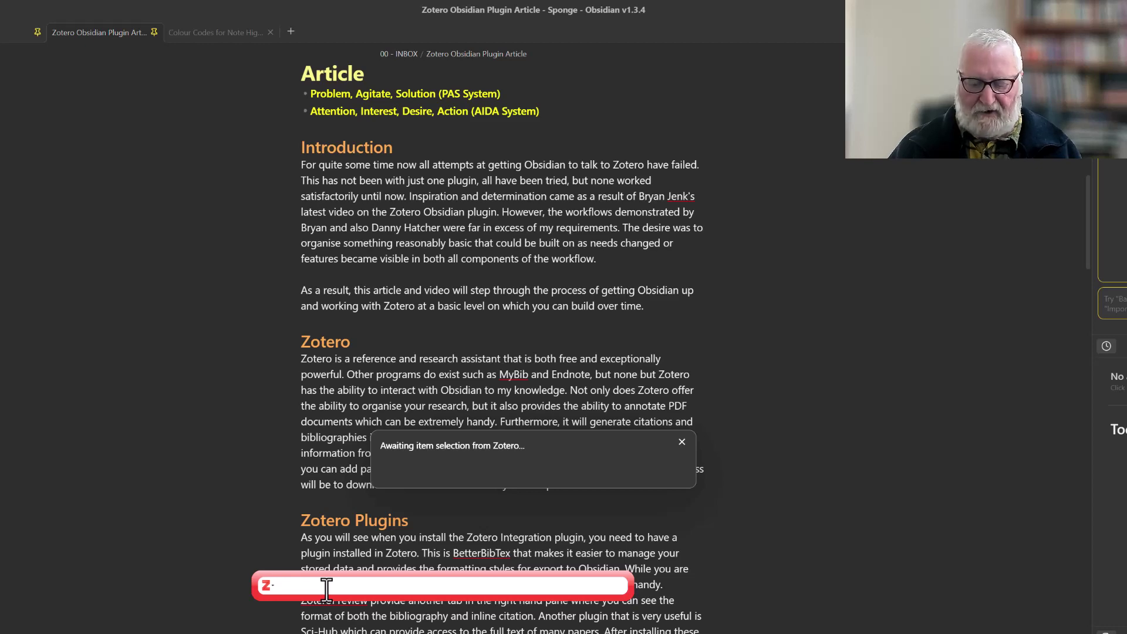
pyautogui.write('Link')
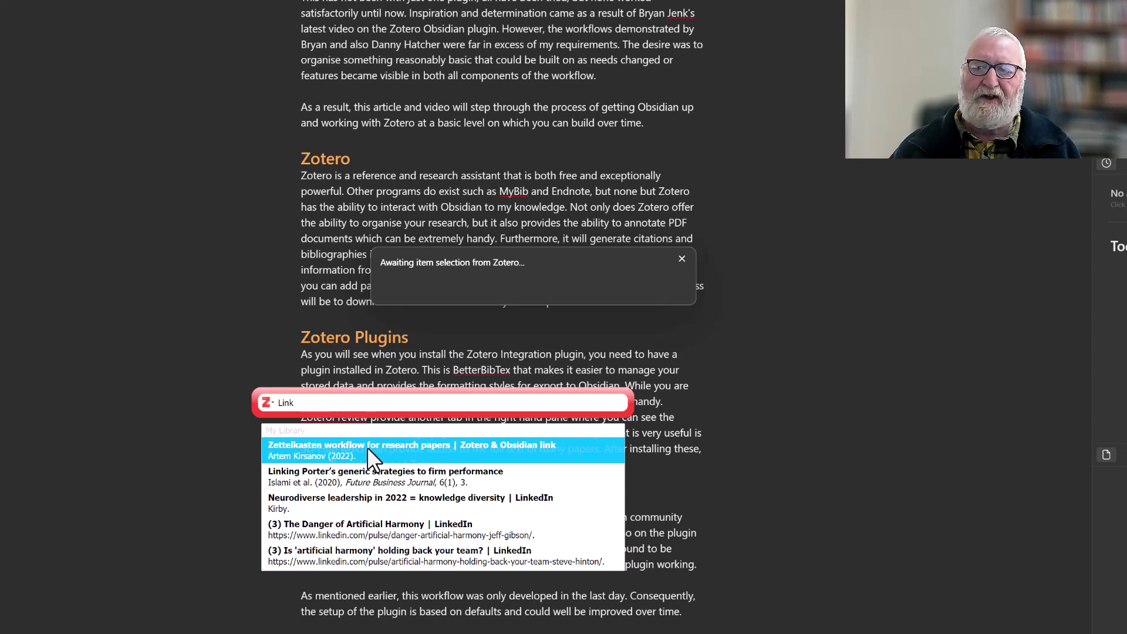
pyautogui.click(385, 476)
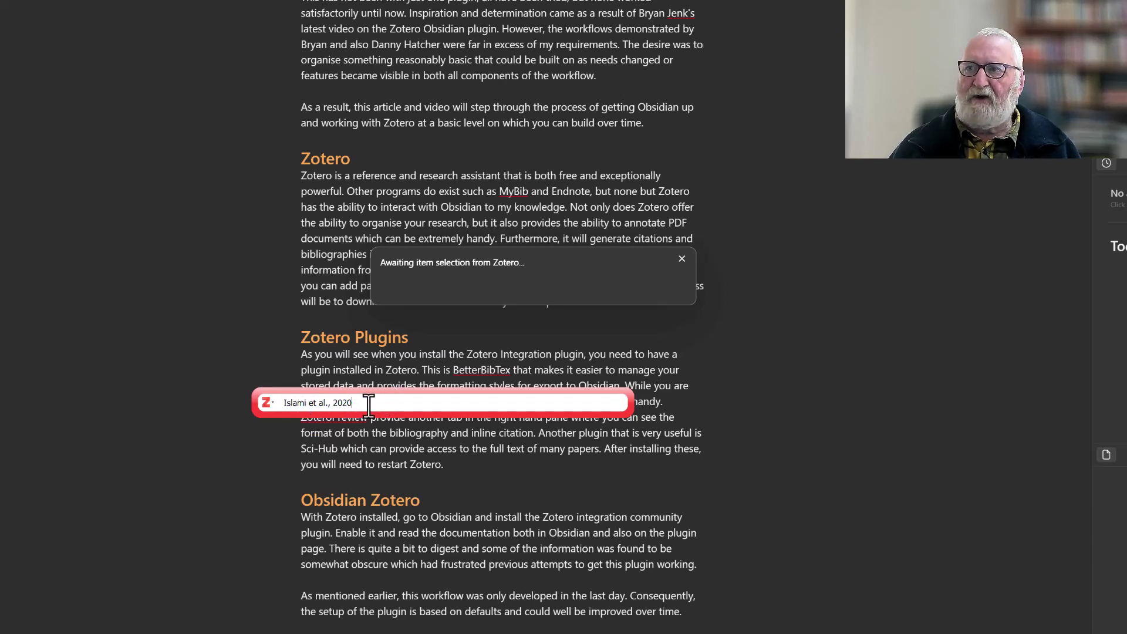
pyautogui.press('Return')
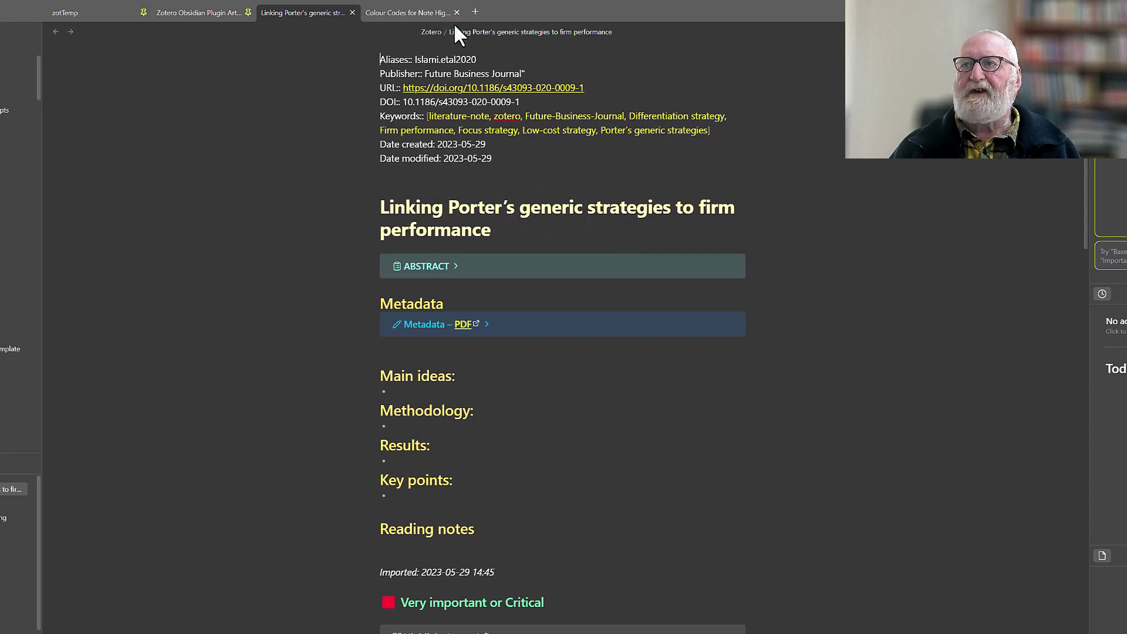
# Expand the imported note's abstract, then collapse it again
pyautogui.moveTo(449, 34); pyautogui.dragTo(716, 50)
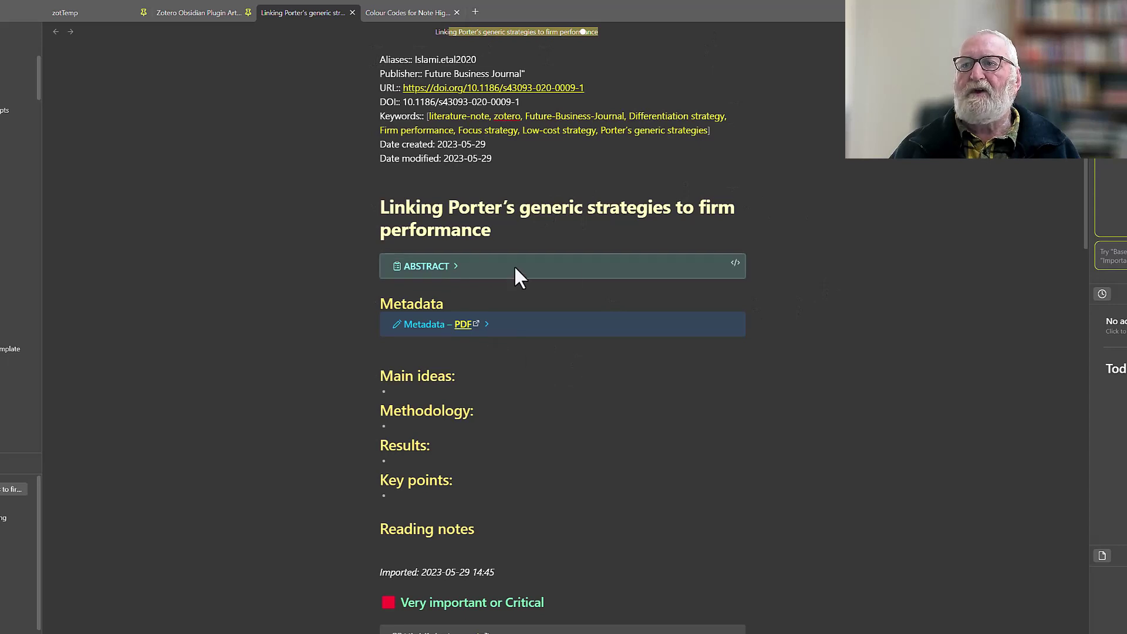
pyautogui.scroll(2, 503, 276)
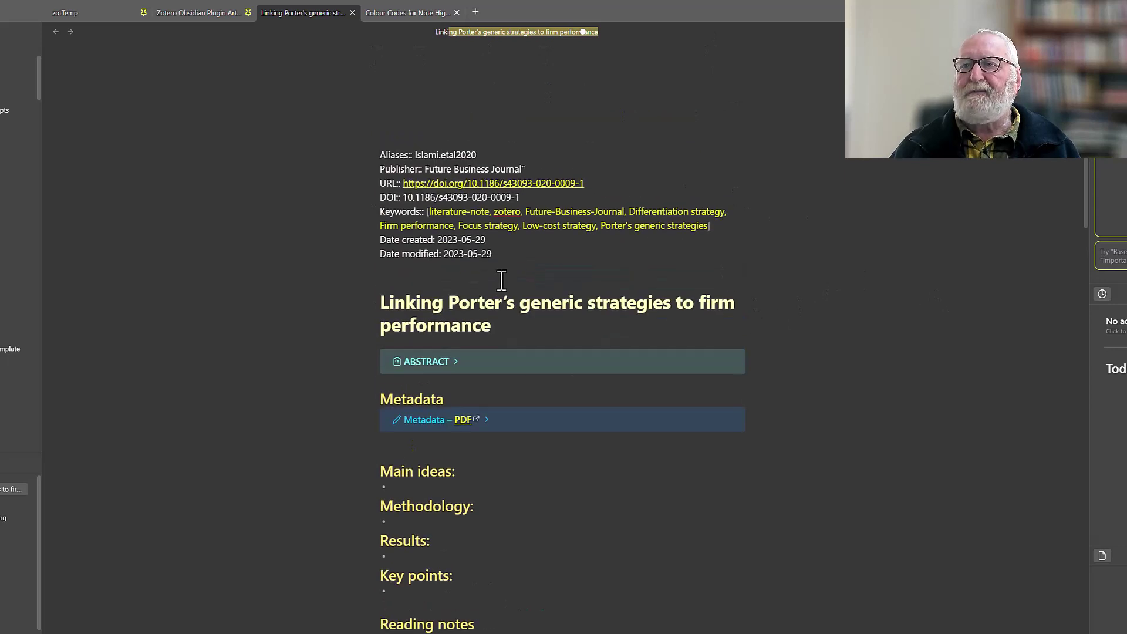
pyautogui.click(449, 360)
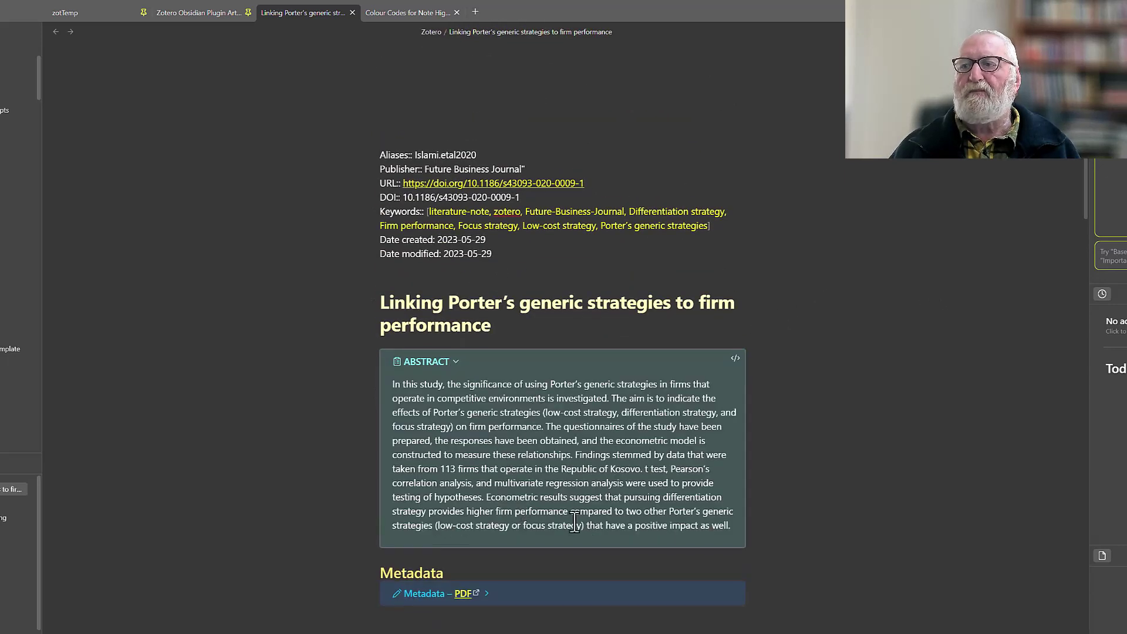
pyautogui.click(452, 361)
pyautogui.scroll(-3, 904, 408)
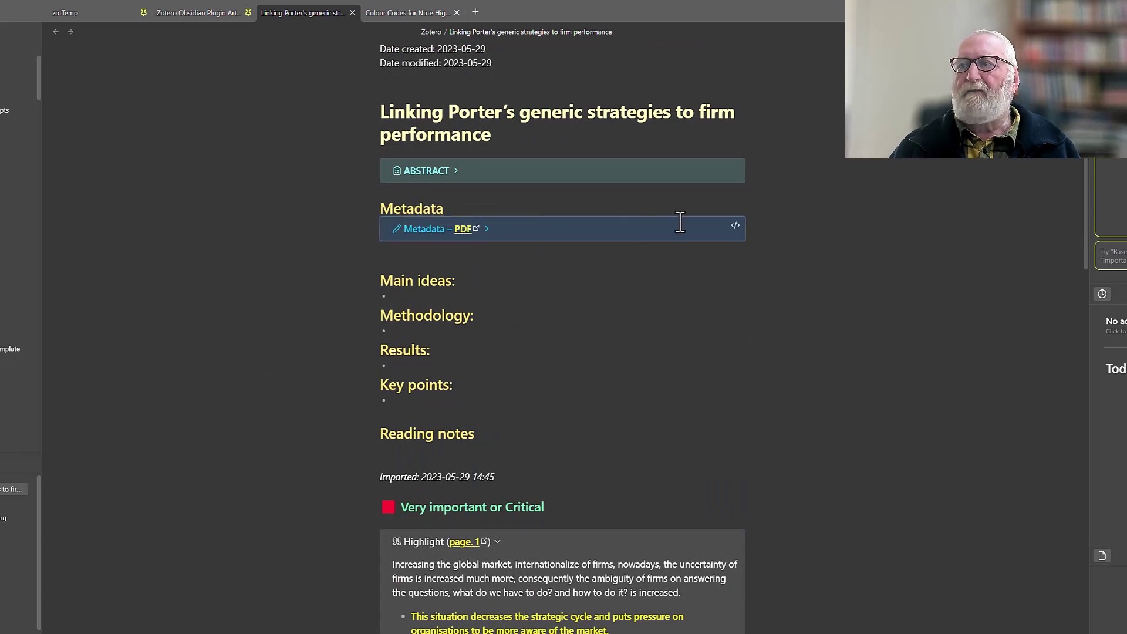
# Expand the Metadata callout and follow the article's PDF link
pyautogui.click(487, 228)
pyautogui.scroll(-3, 491, 239)
pyautogui.scroll(6, 566, 244)
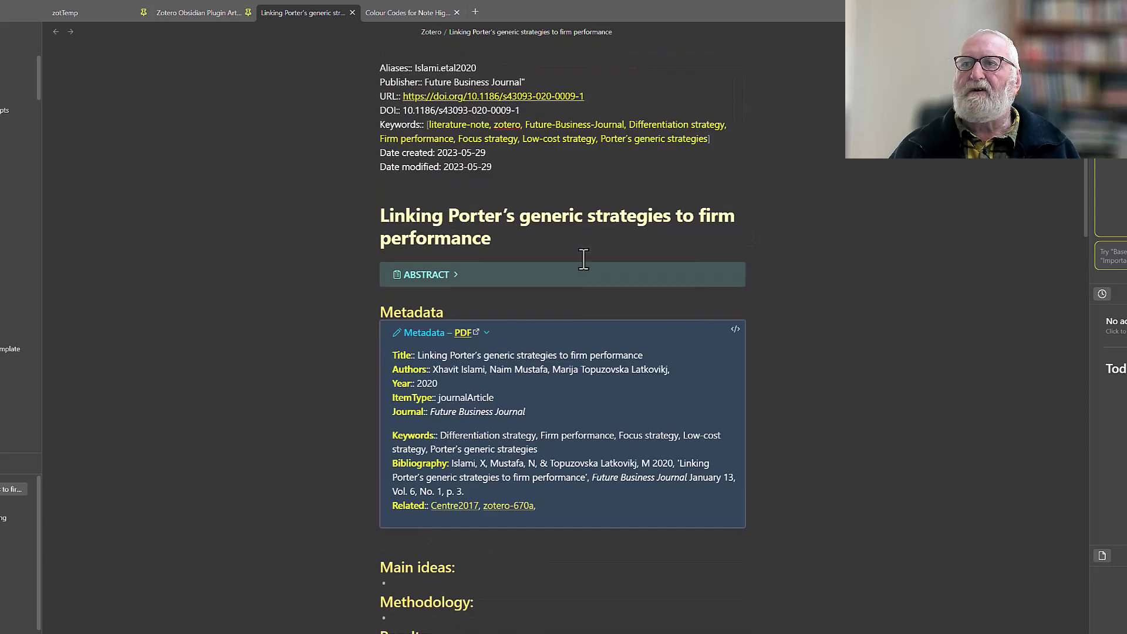
pyautogui.click(464, 338)
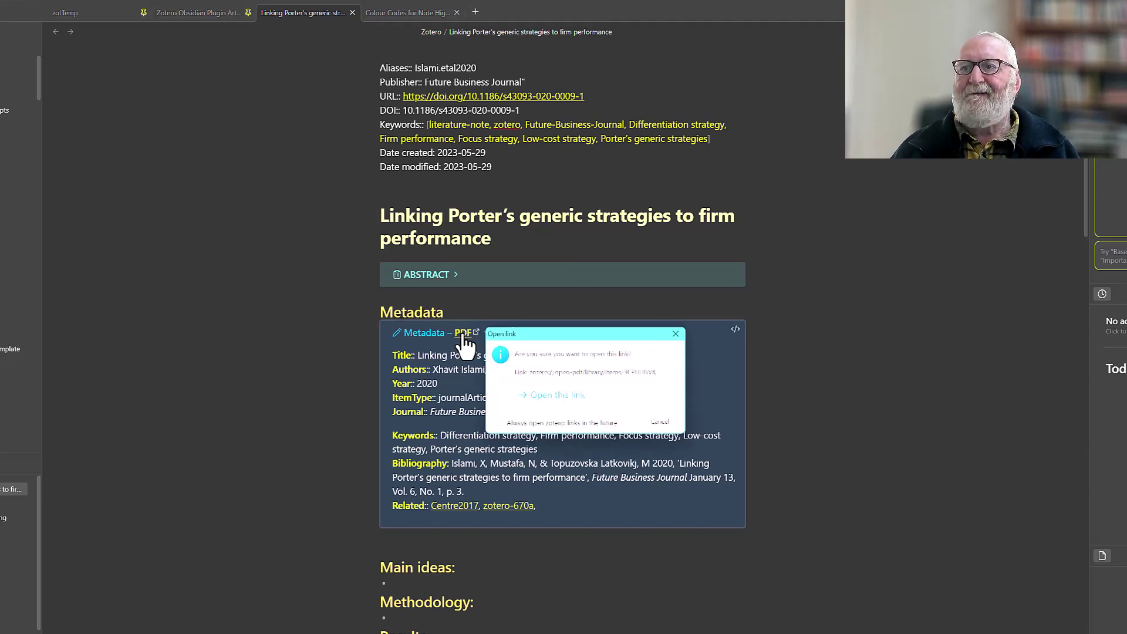
# Open the annotated PDF in Zotero's reader, skim its first pages, and return to the note
pyautogui.click(558, 397)
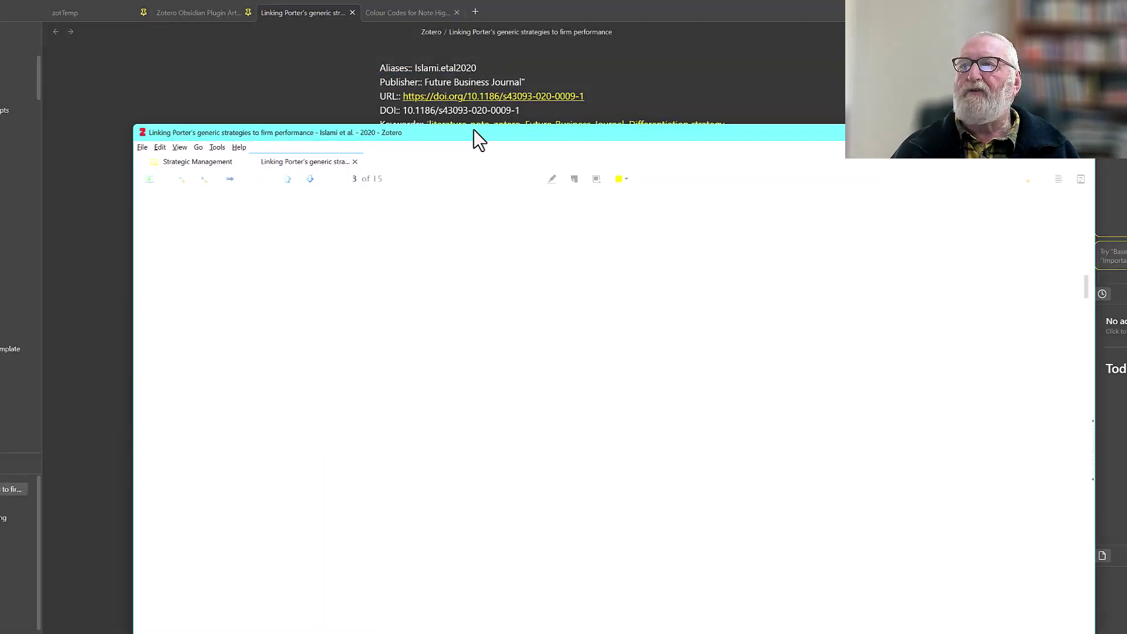
pyautogui.scroll(4, 576, 488)
pyautogui.scroll(17, 574, 487)
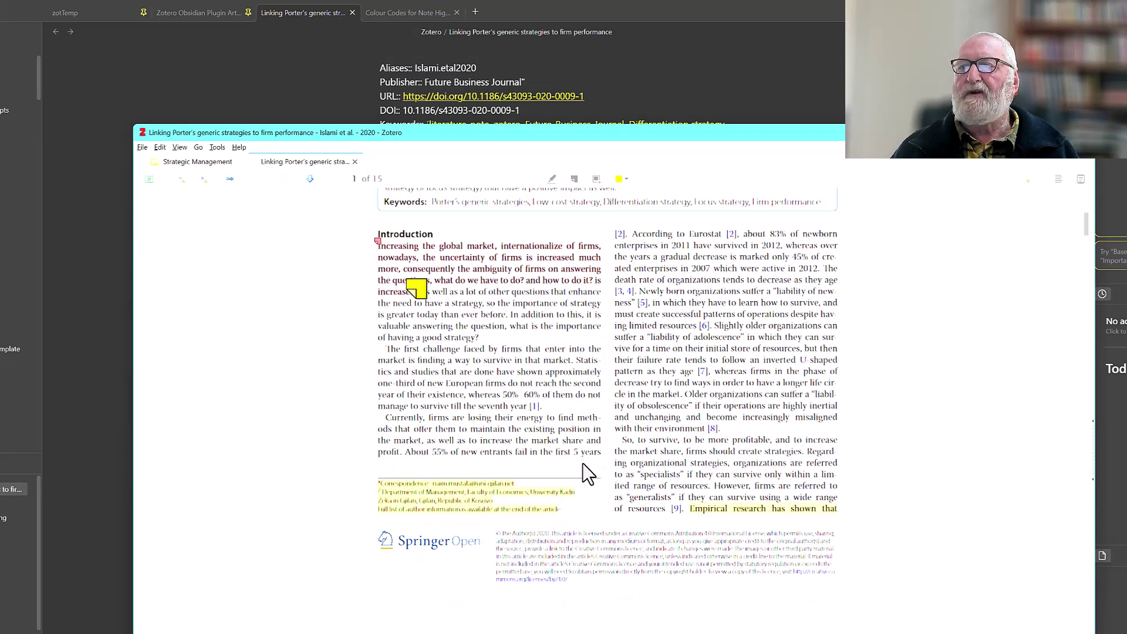
pyautogui.scroll(3, 583, 463)
pyautogui.scroll(-5, 582, 459)
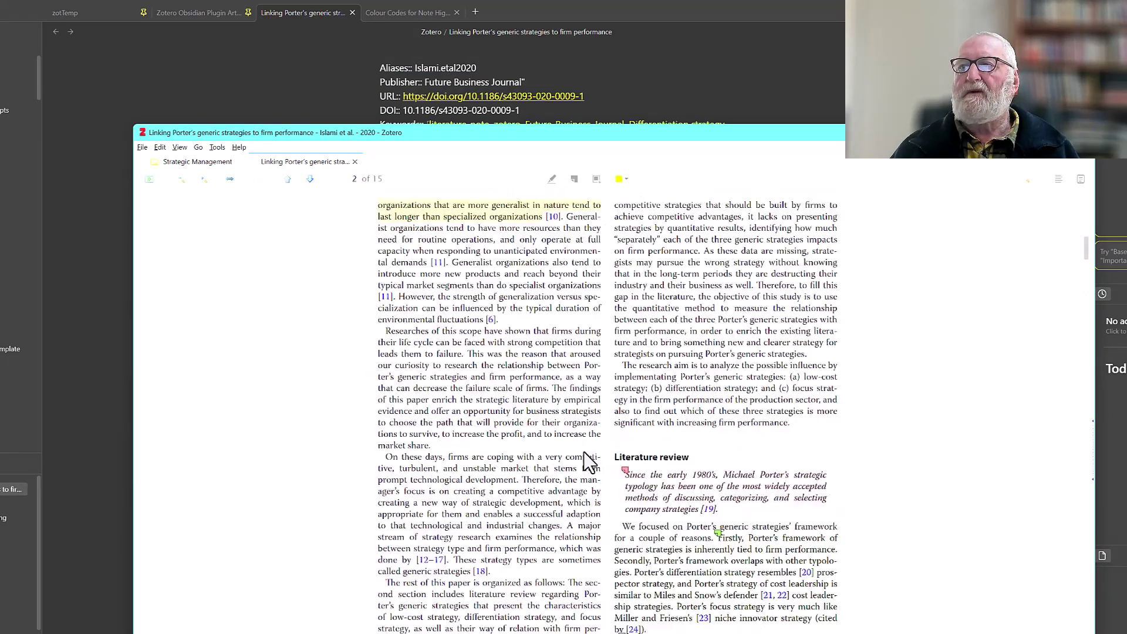
pyautogui.scroll(-2, 587, 461)
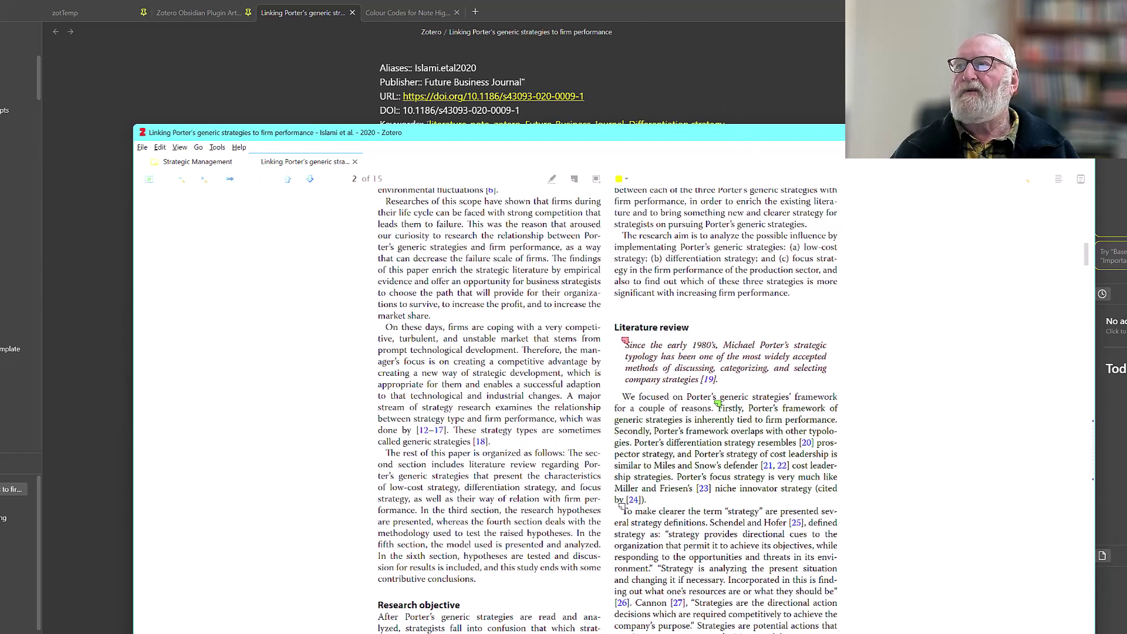
pyautogui.click(1029, 133)
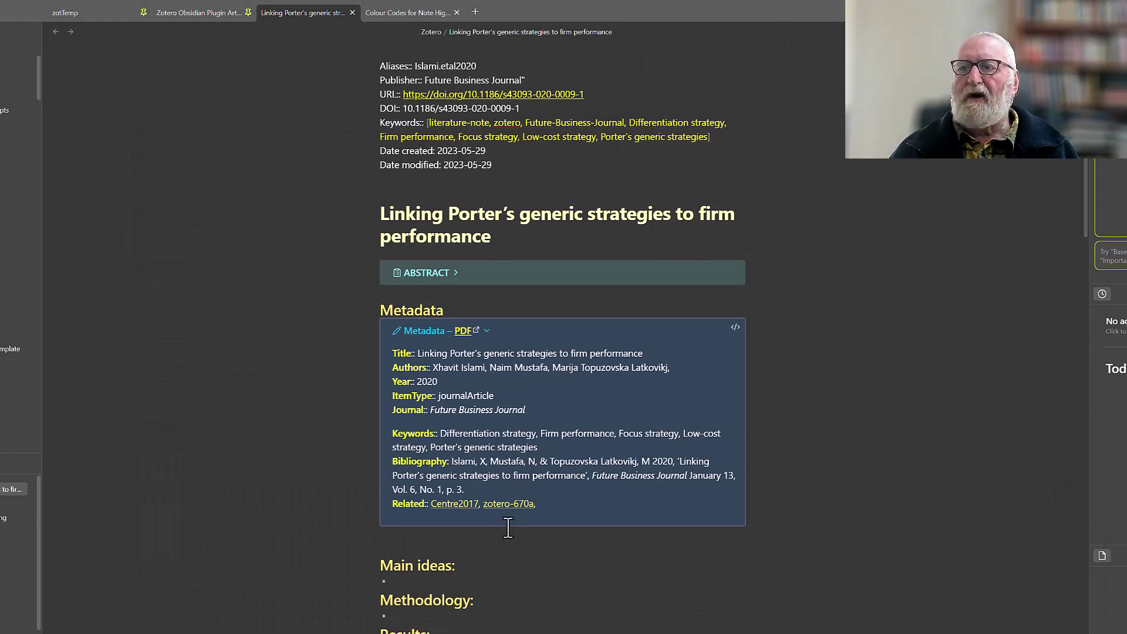
pyautogui.scroll(-3, 507, 527)
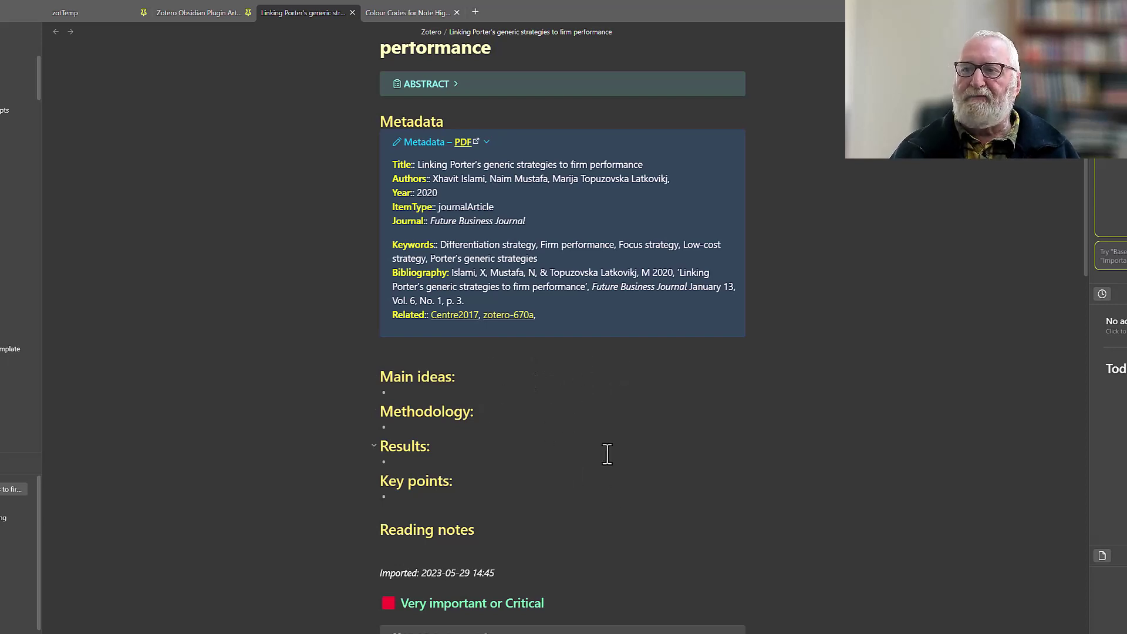
pyautogui.scroll(-3, 587, 411)
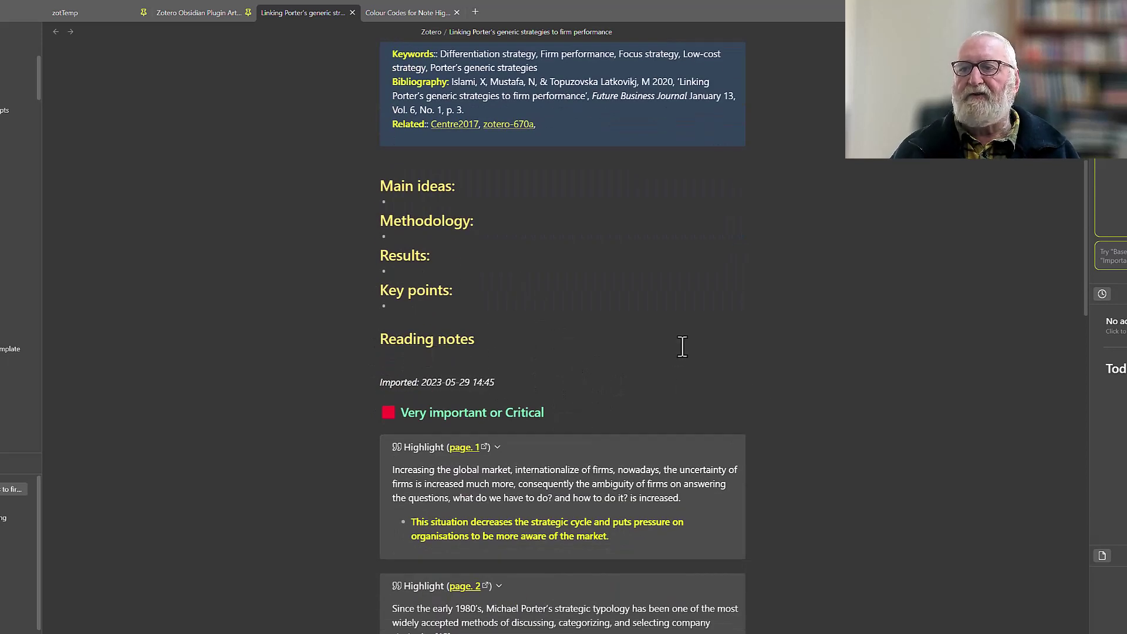
pyautogui.scroll(-5, 684, 346)
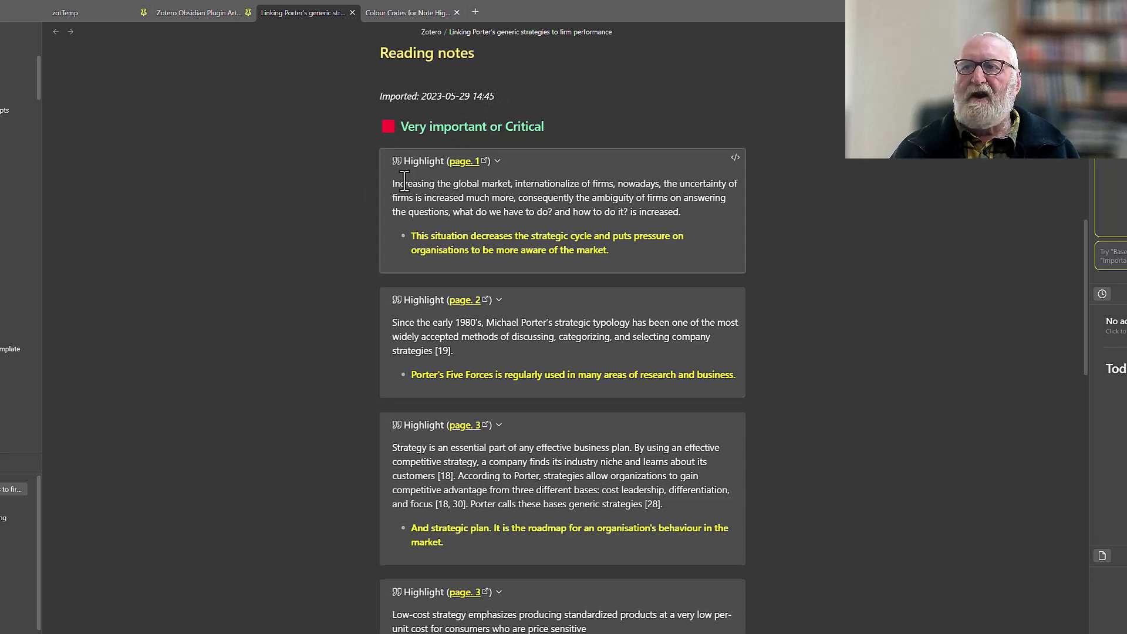
pyautogui.doubleClick(670, 183)
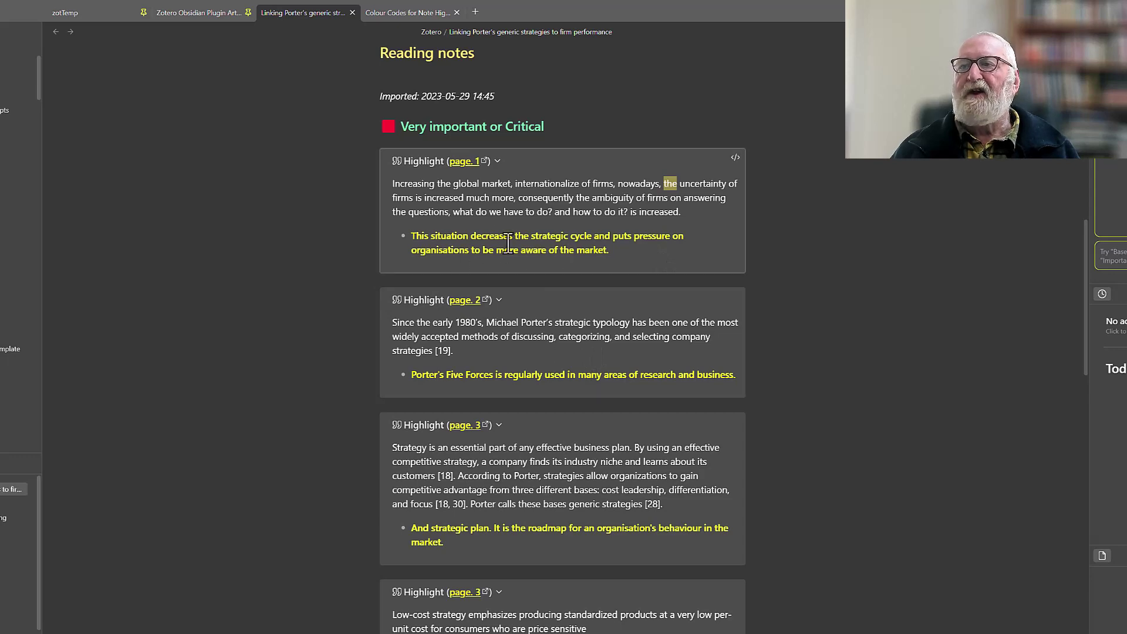
pyautogui.scroll(-5, 538, 270)
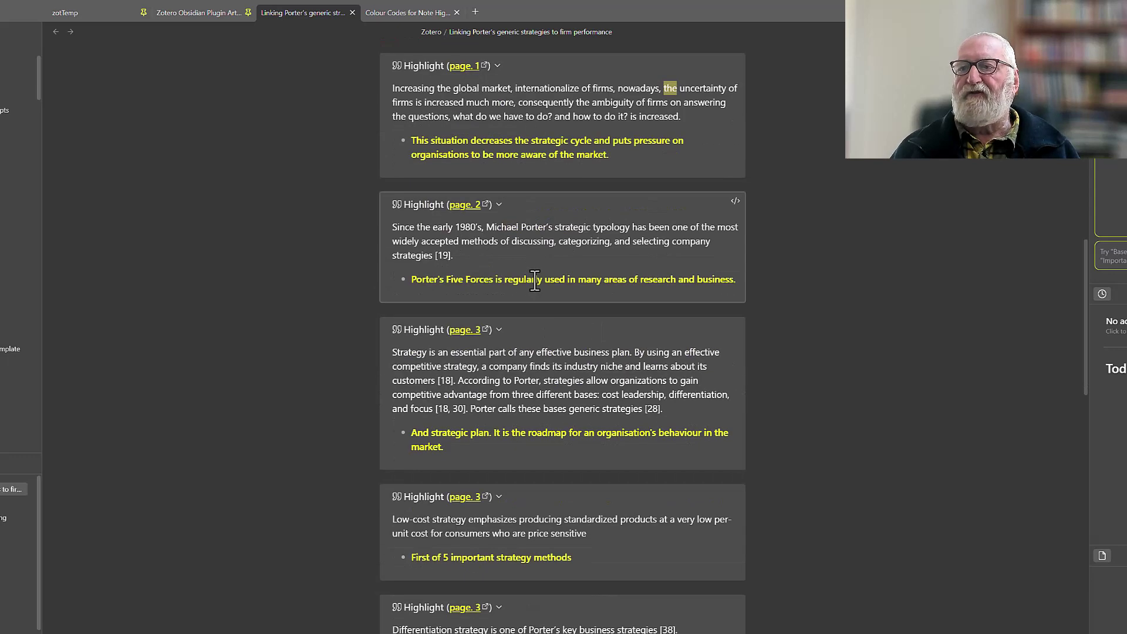
pyautogui.scroll(-3, 539, 270)
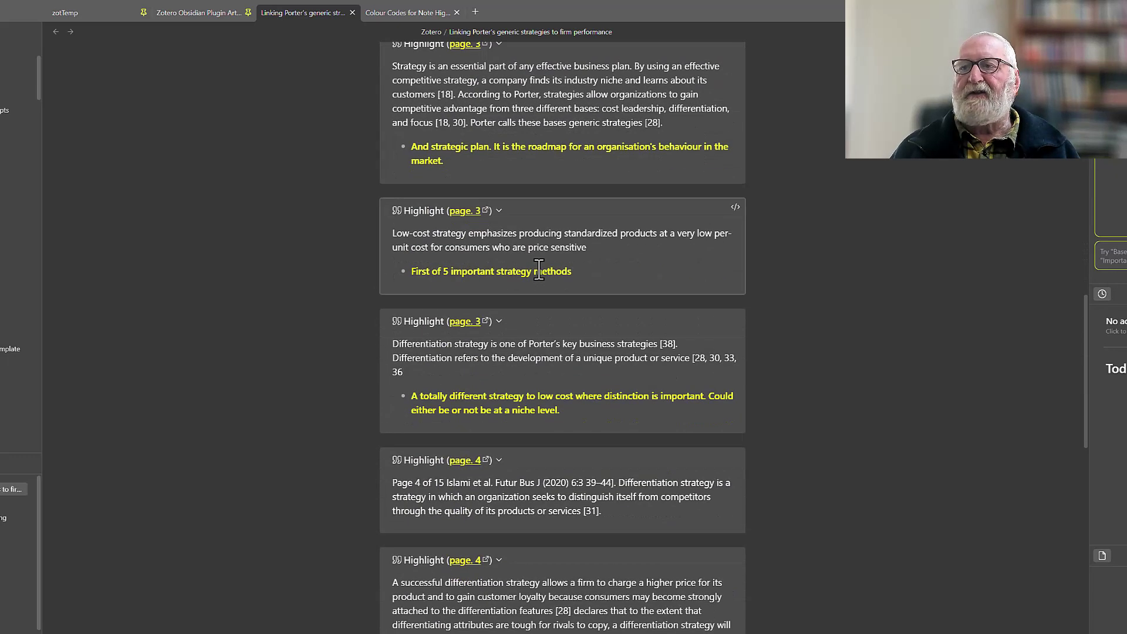
pyautogui.scroll(-5, 498, 309)
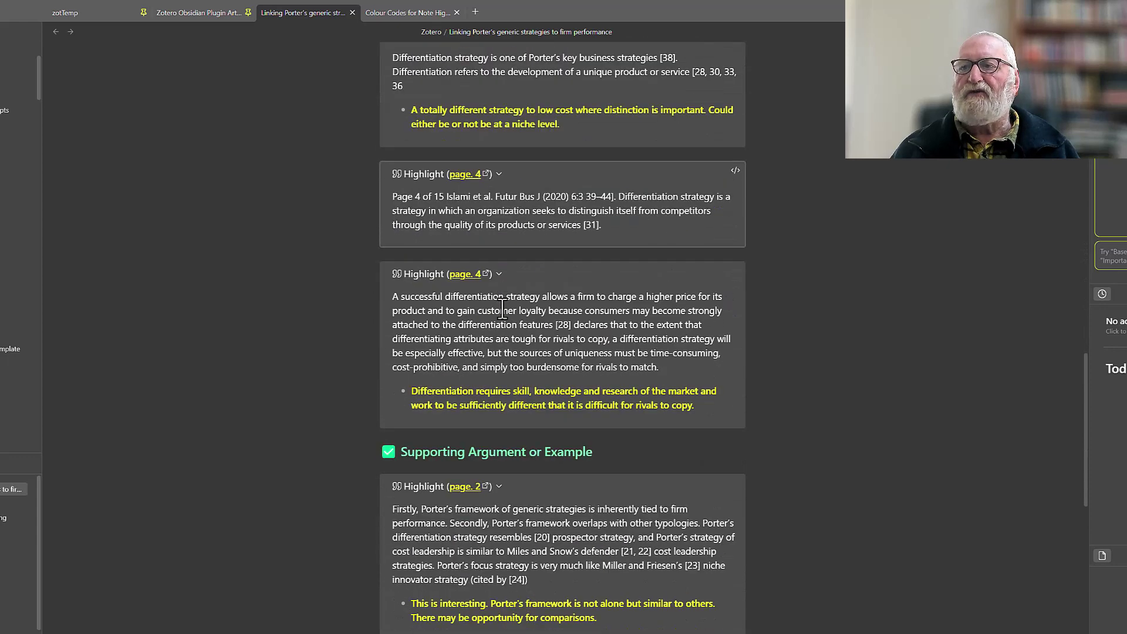
pyautogui.scroll(2, 489, 254)
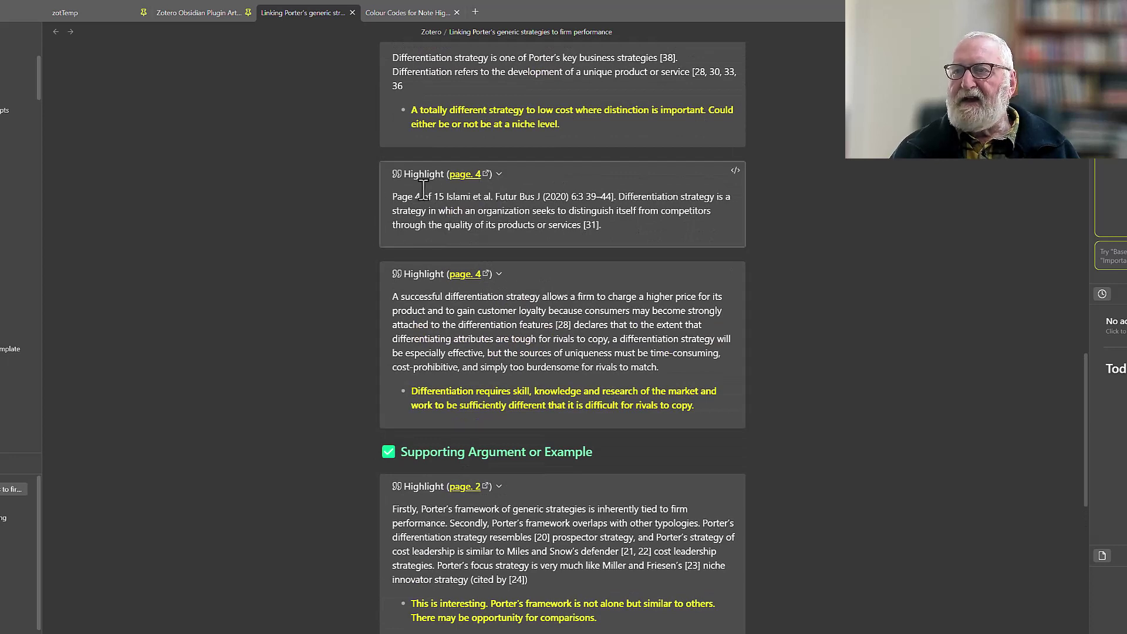
pyautogui.moveTo(389, 173); pyautogui.dragTo(699, 352)
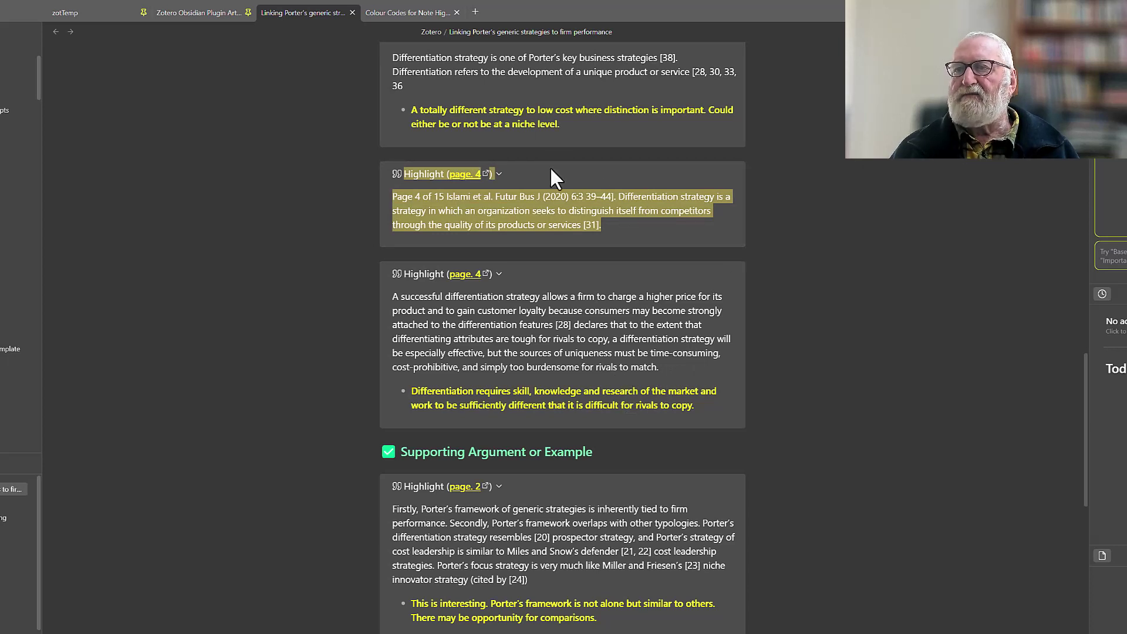
pyautogui.click(636, 237)
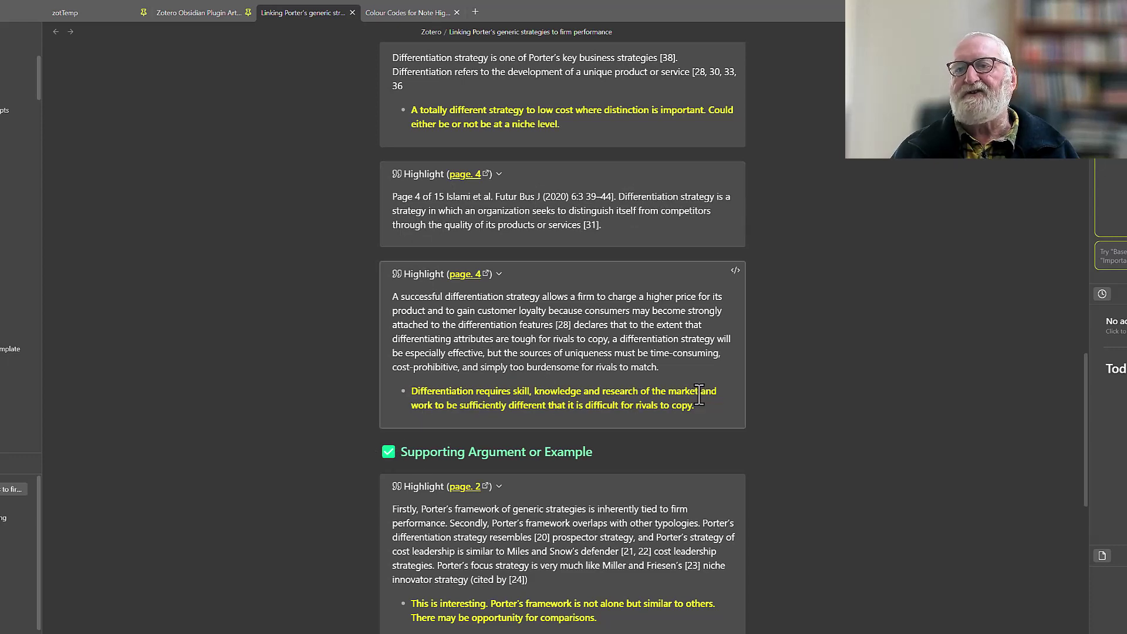
pyautogui.scroll(-2, 699, 398)
pyautogui.scroll(-2, 632, 282)
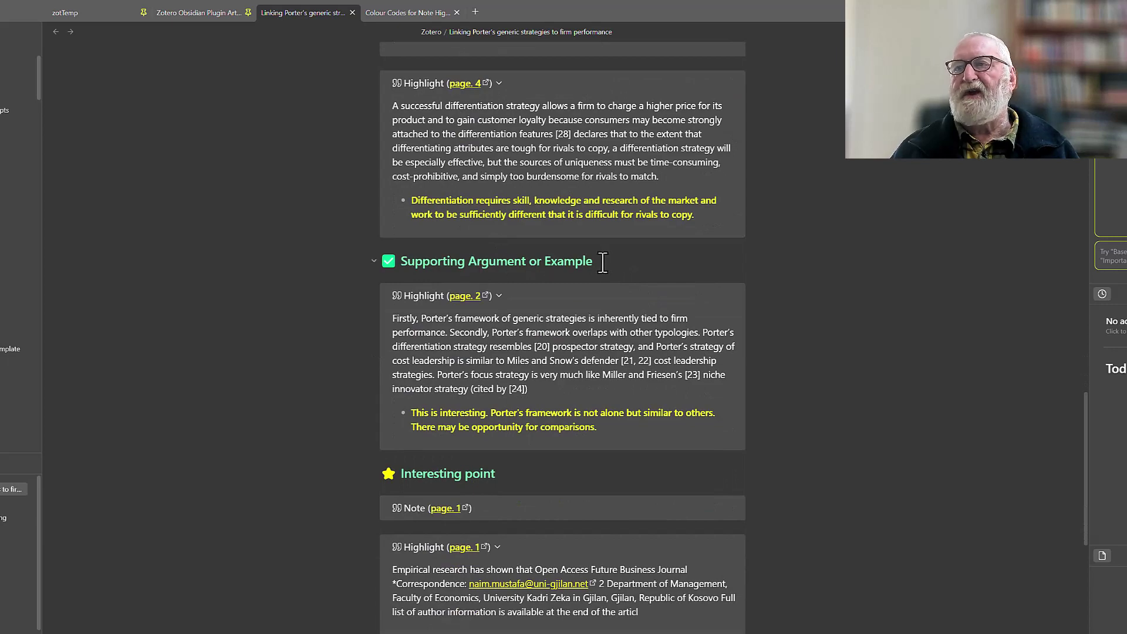
# Scroll through the highlight sections and back to Related links 'The 6 ways corporate values fail' and 'Uber'
pyautogui.scroll(-4, 528, 282)
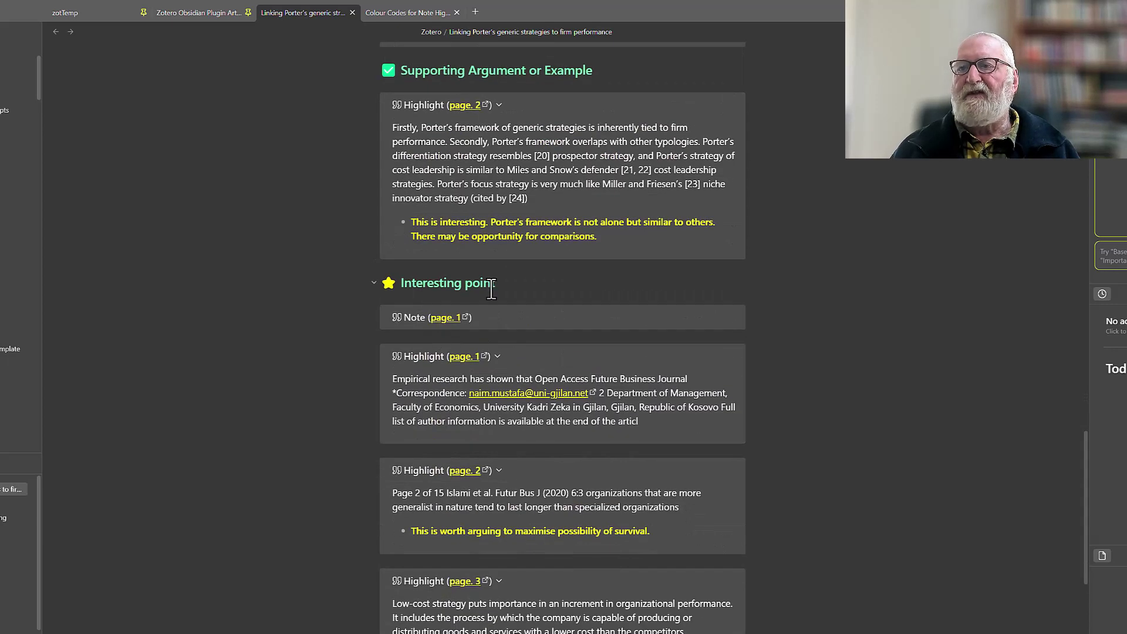
pyautogui.scroll(-15, 509, 287)
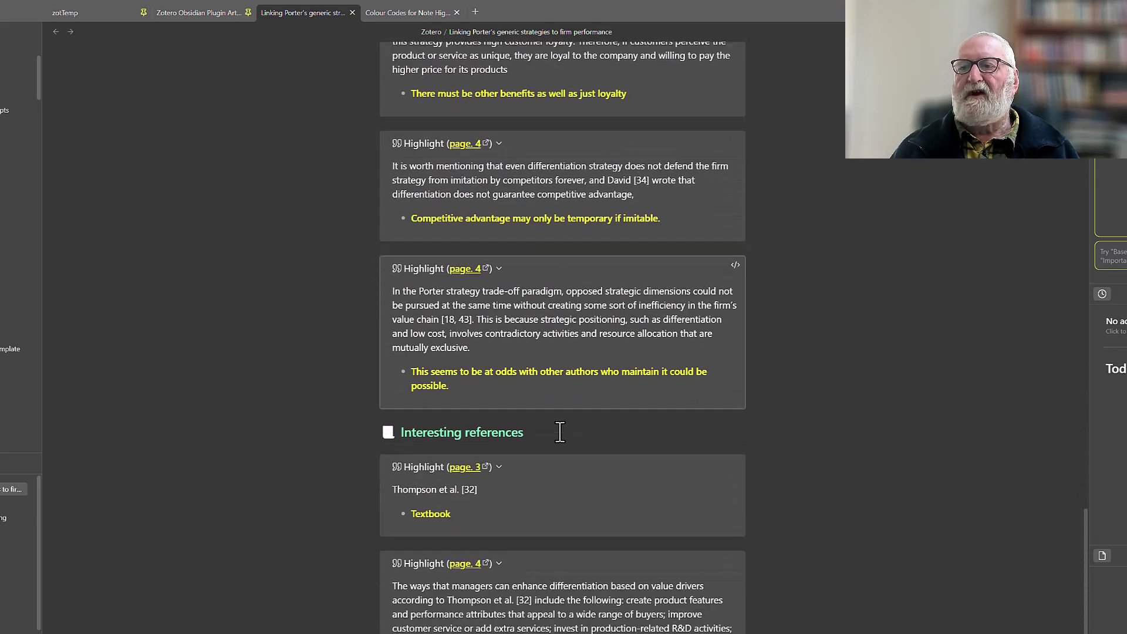
pyautogui.scroll(-6, 559, 428)
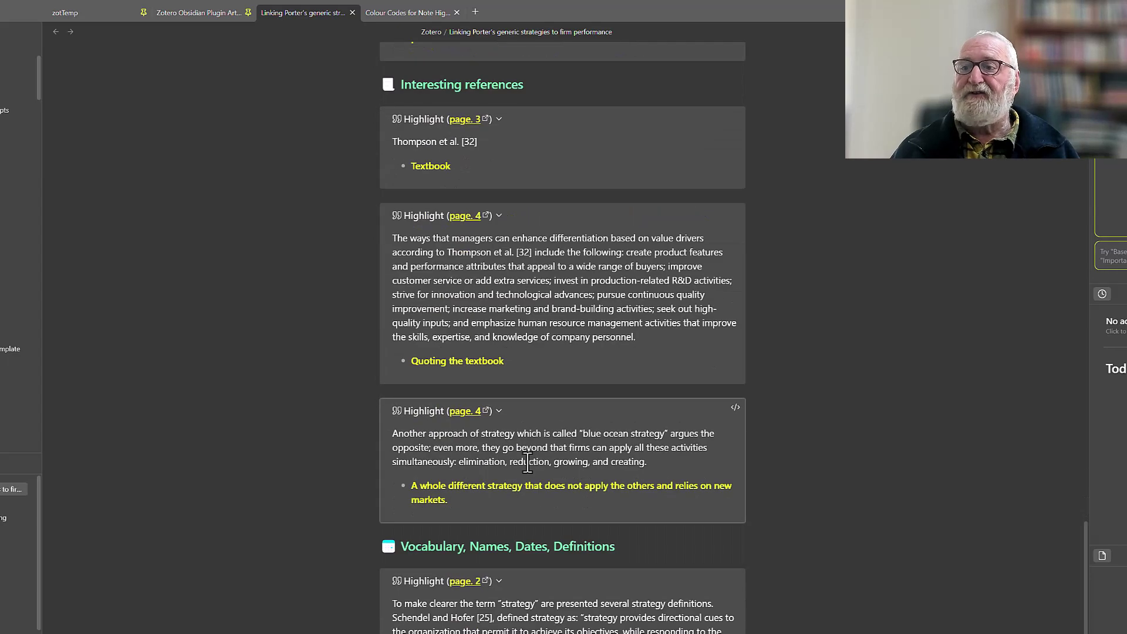
pyautogui.scroll(-5, 527, 456)
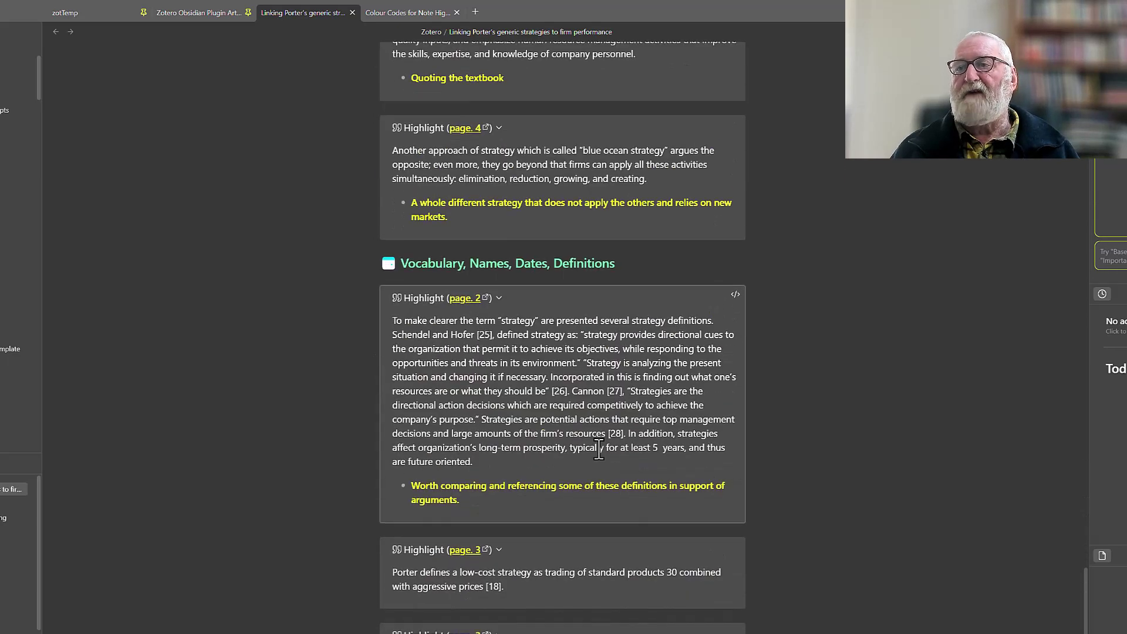
pyautogui.scroll(-6, 598, 450)
pyautogui.scroll(16, 595, 448)
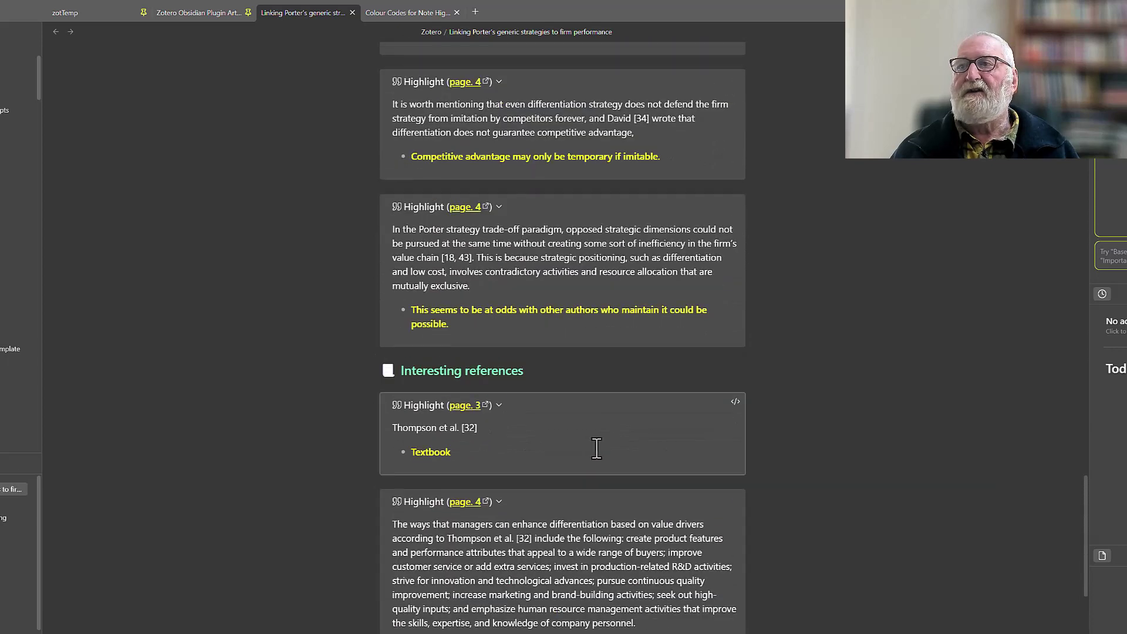
pyautogui.scroll(20, 595, 448)
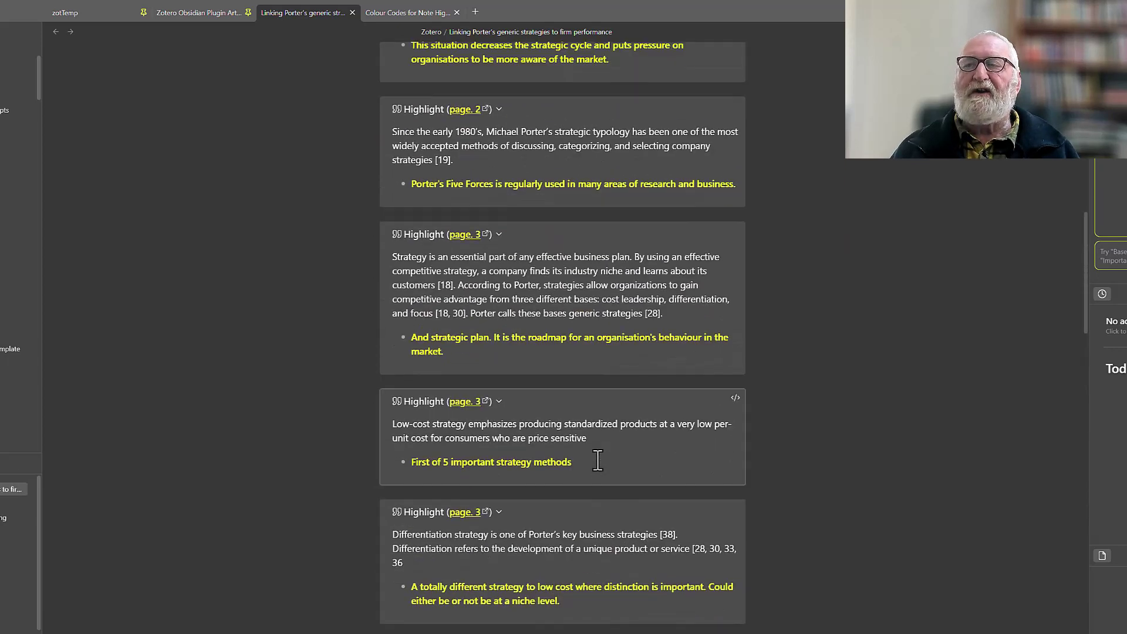
pyautogui.scroll(14, 598, 460)
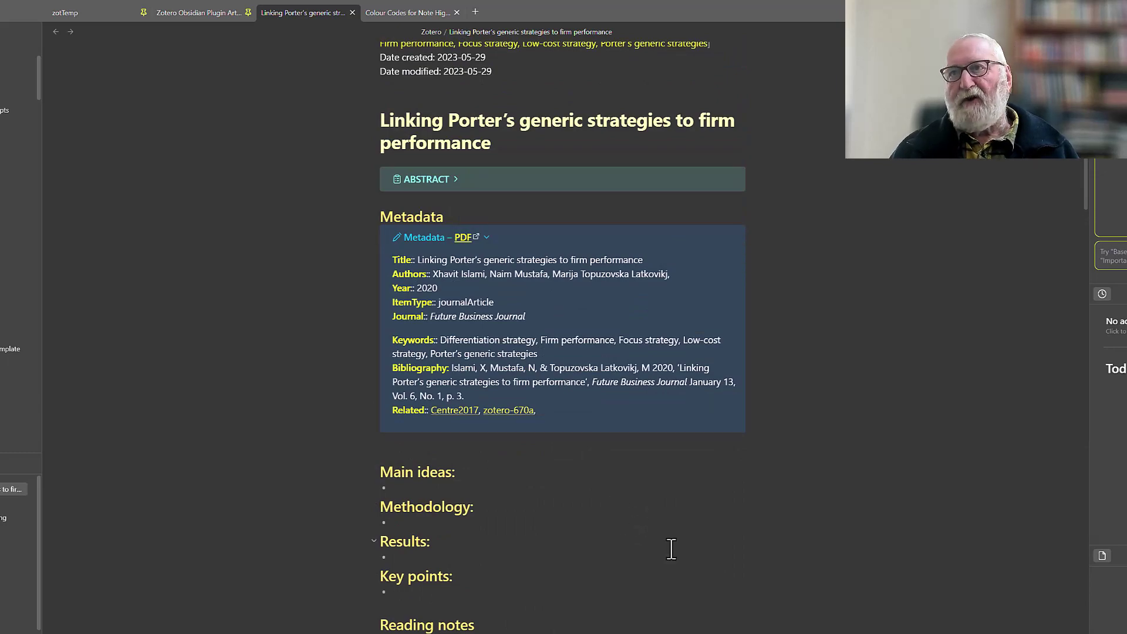
pyautogui.scroll(2, 669, 548)
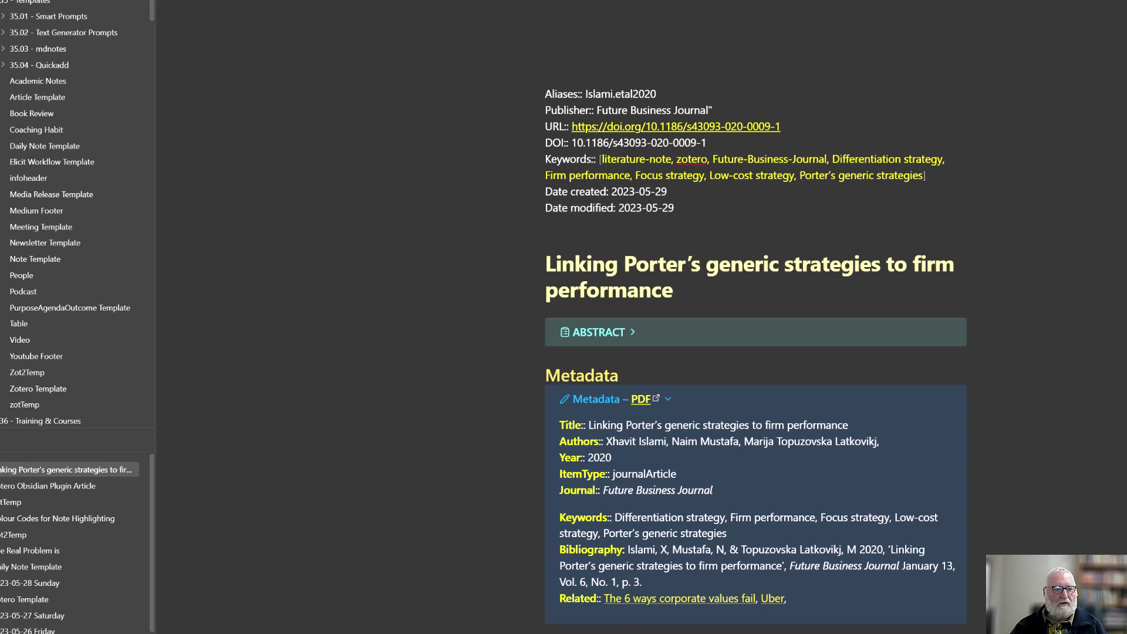
pyautogui.hotkey('alt', 'Tab')
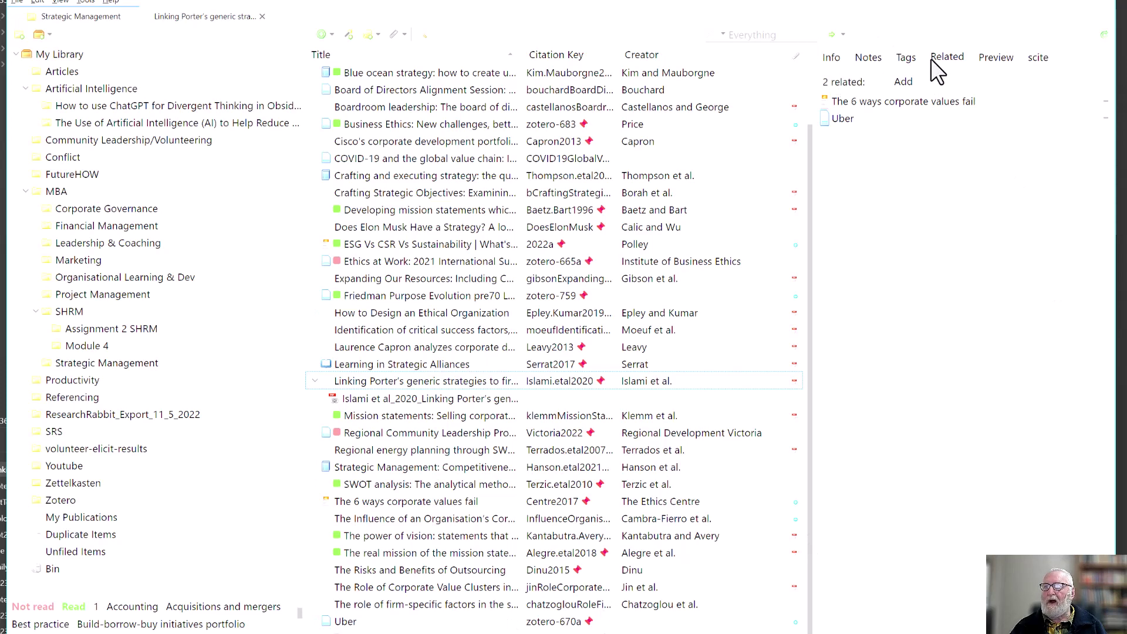
pyautogui.click(831, 59)
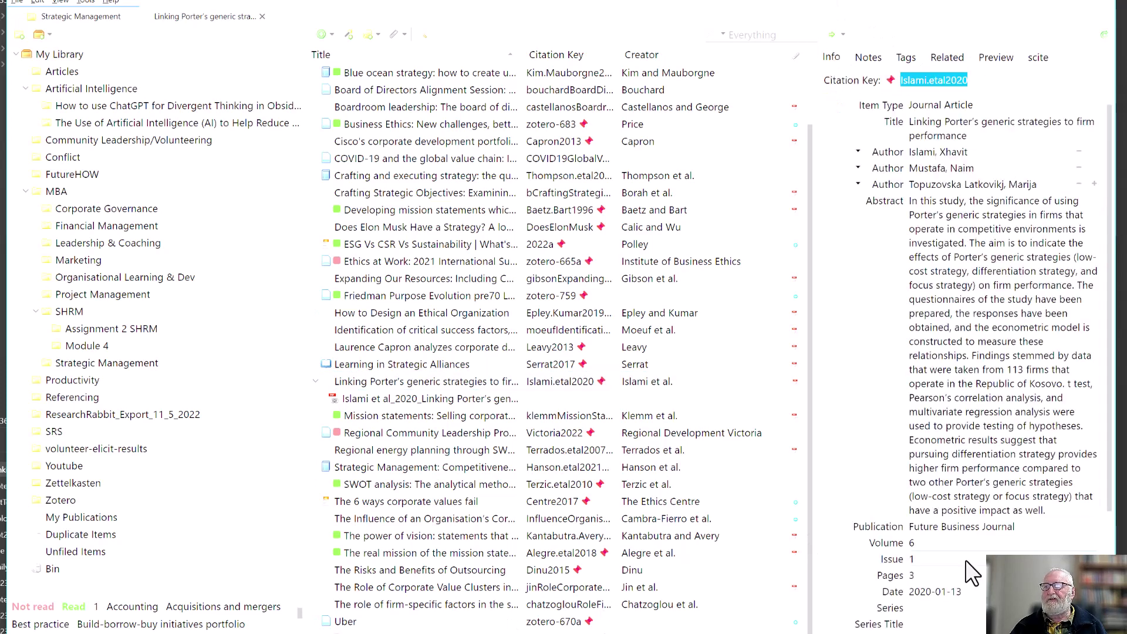
pyautogui.click(947, 58)
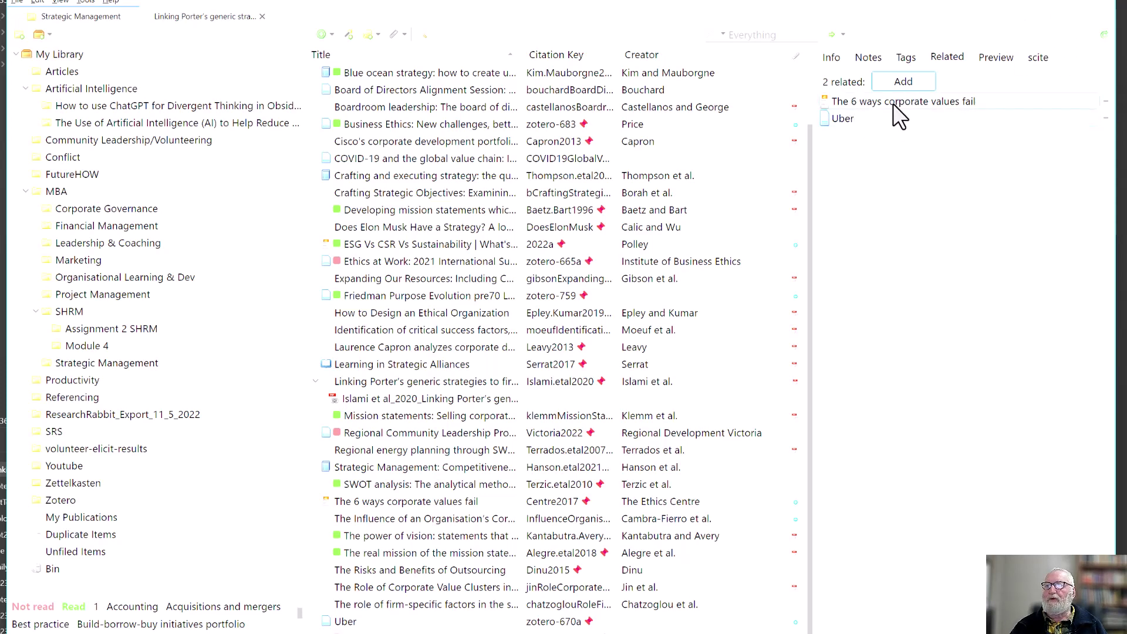
pyautogui.hotkey('alt', 'Tab')
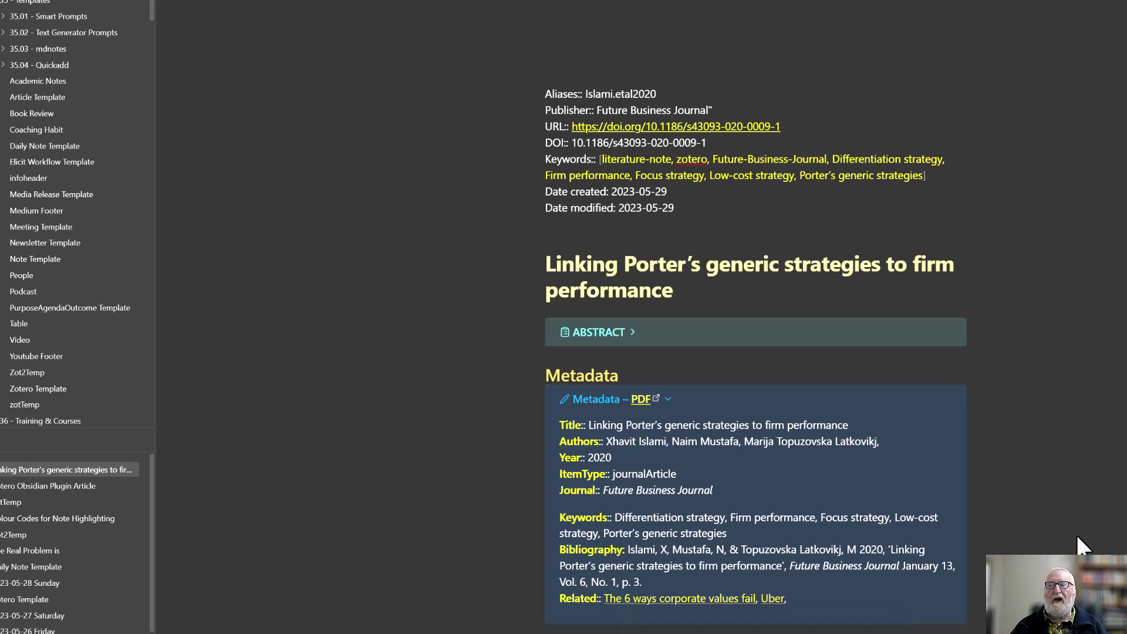
pyautogui.scroll(-2, 1079, 533)
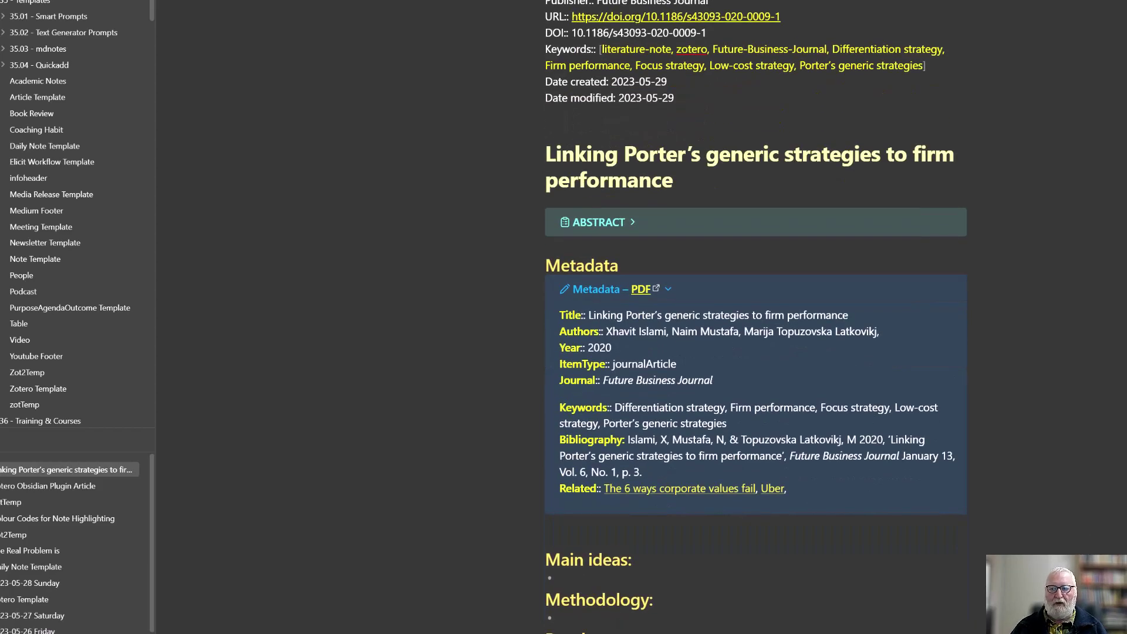